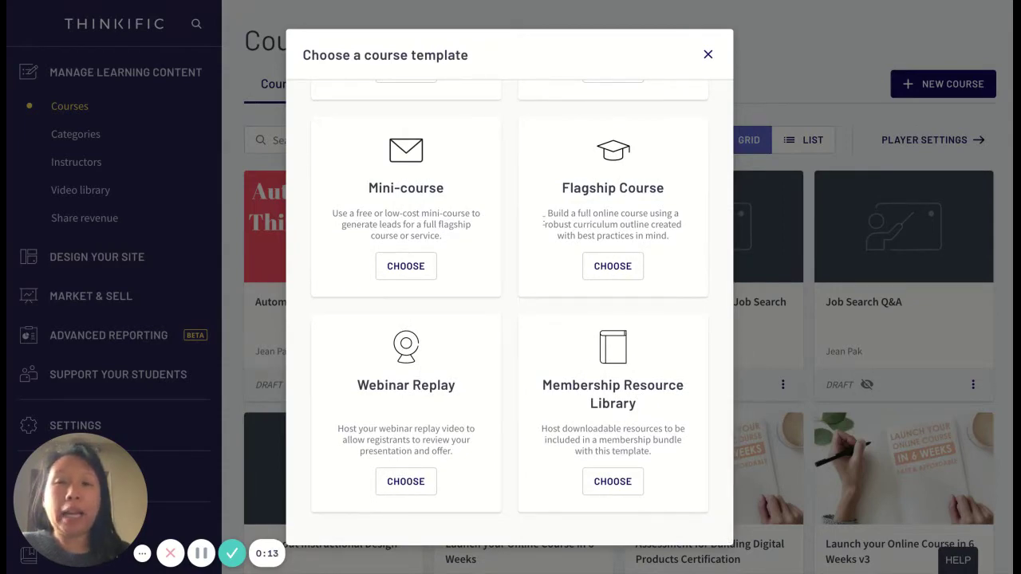
- Create a new course from the Mini-course template and name it "Demo Course Thinkific"
scroll(543, 220, up, 3)
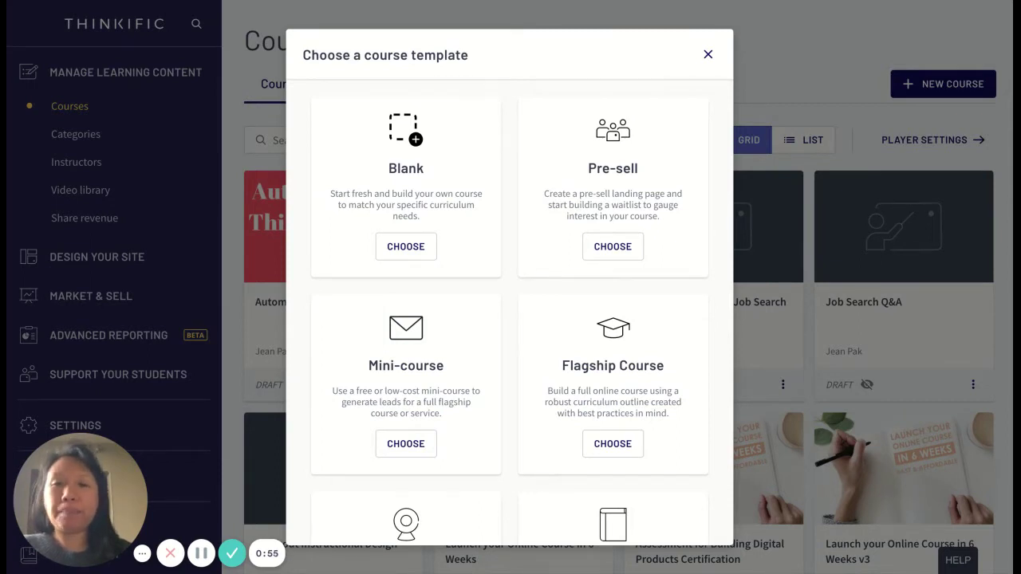
scroll(477, 227, down, 1)
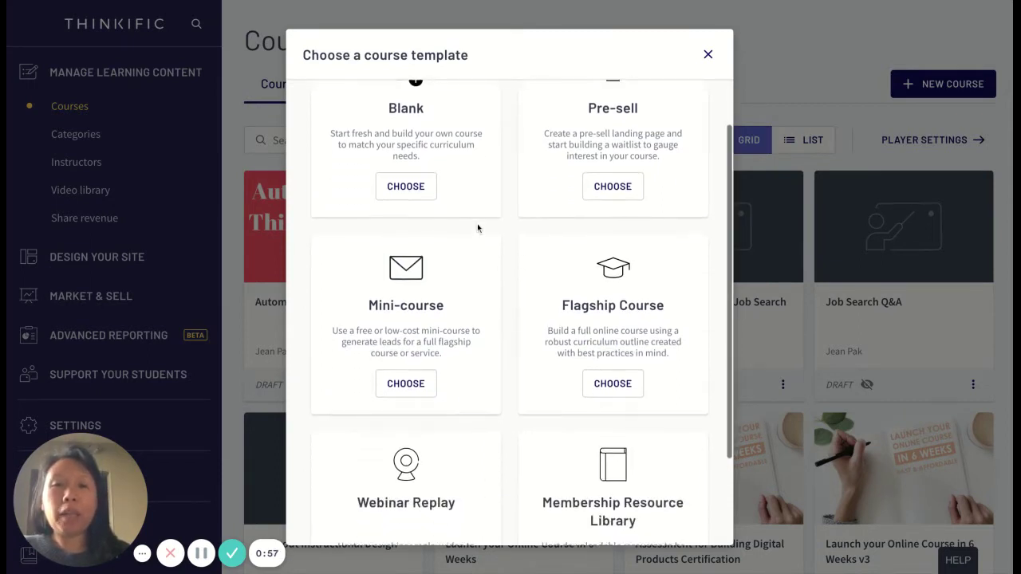
scroll(478, 228, up, 1)
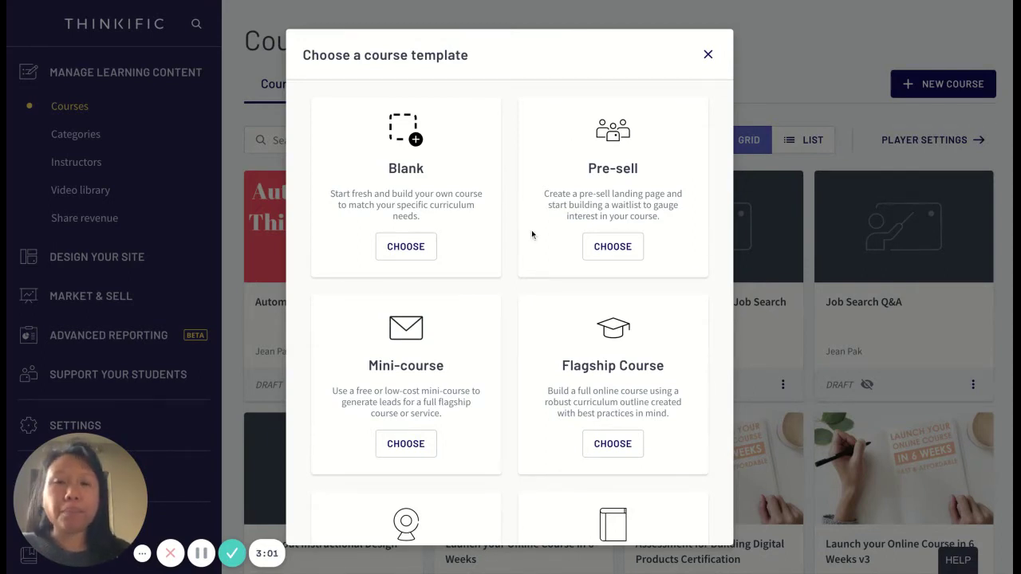
scroll(531, 230, down, 1)
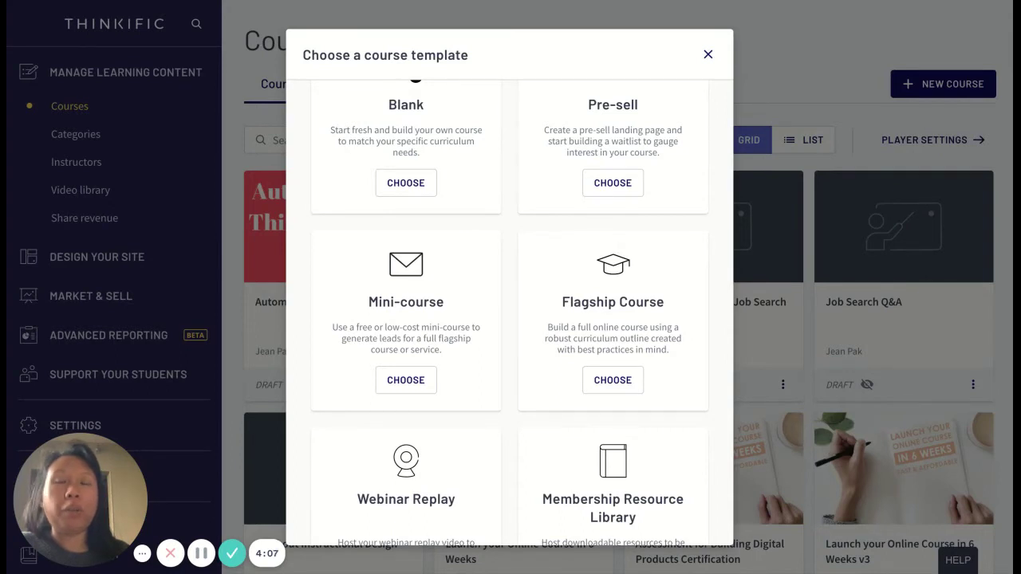
click(405, 381)
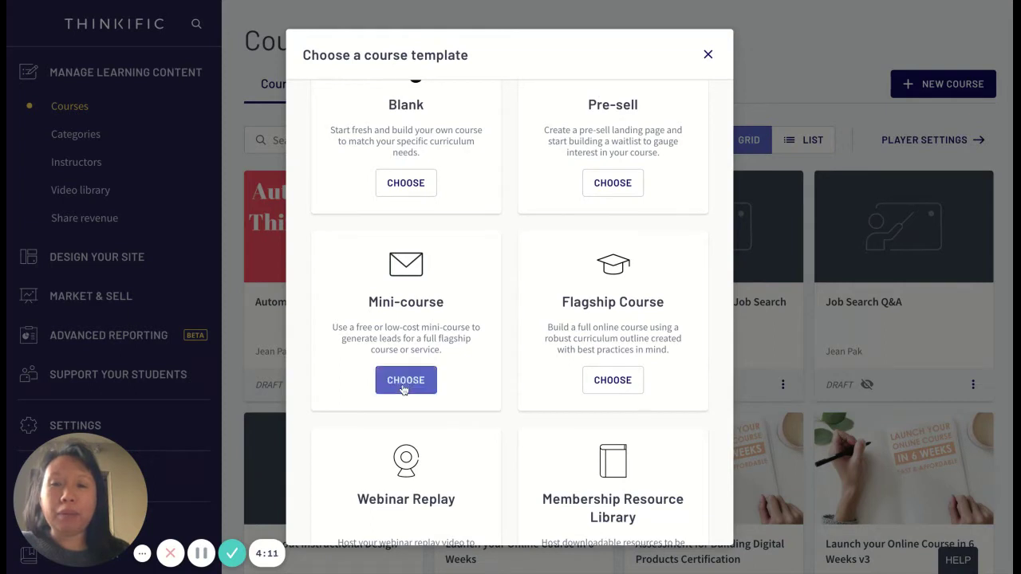
click(426, 280)
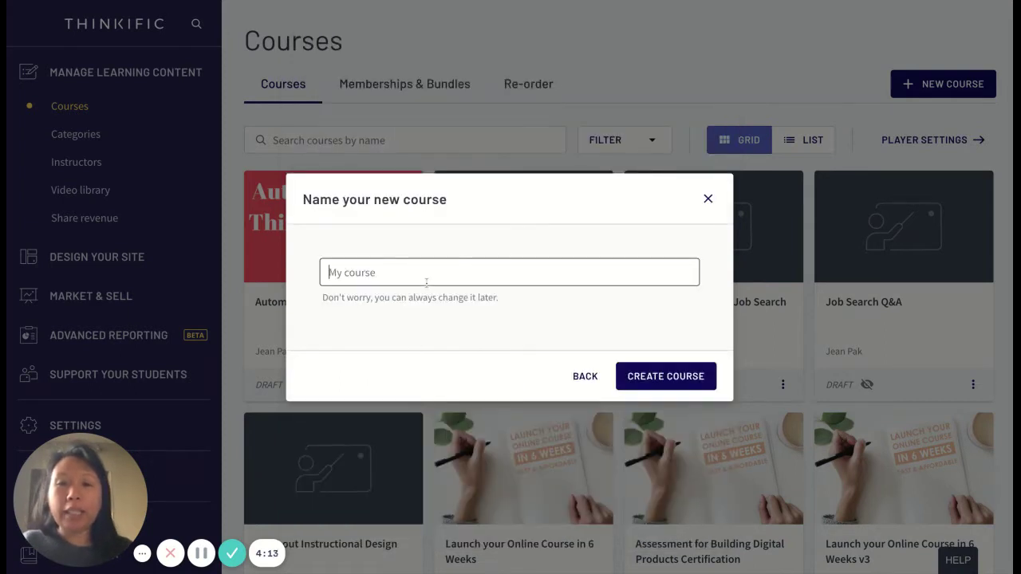
text(Demo Cours)
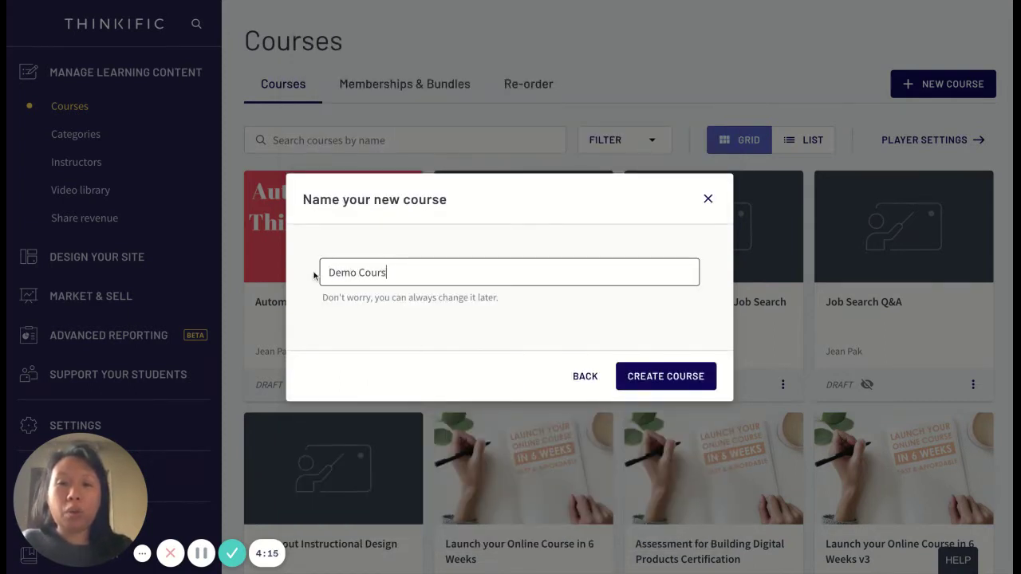
text(e Thinkific)
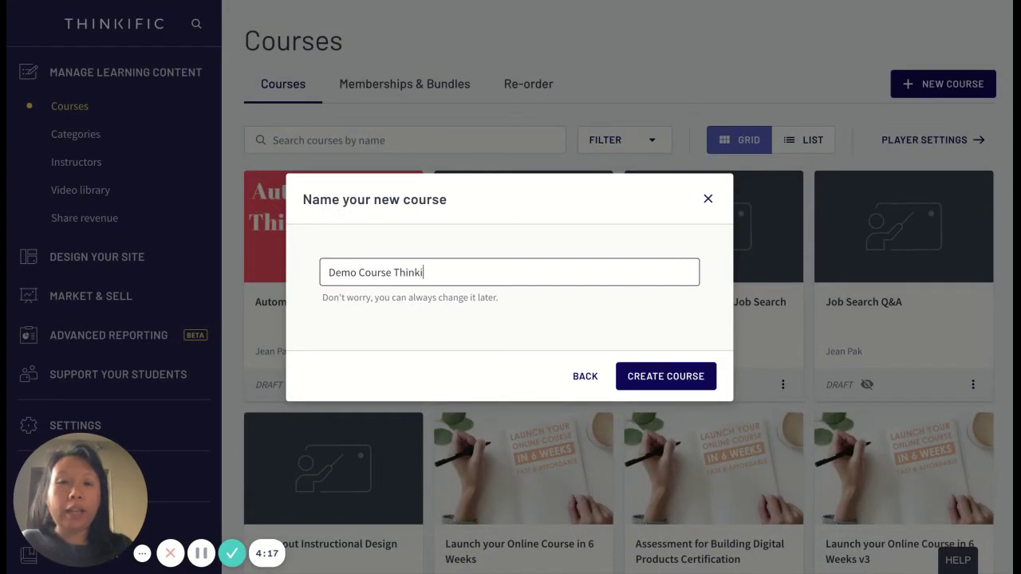
click(646, 379)
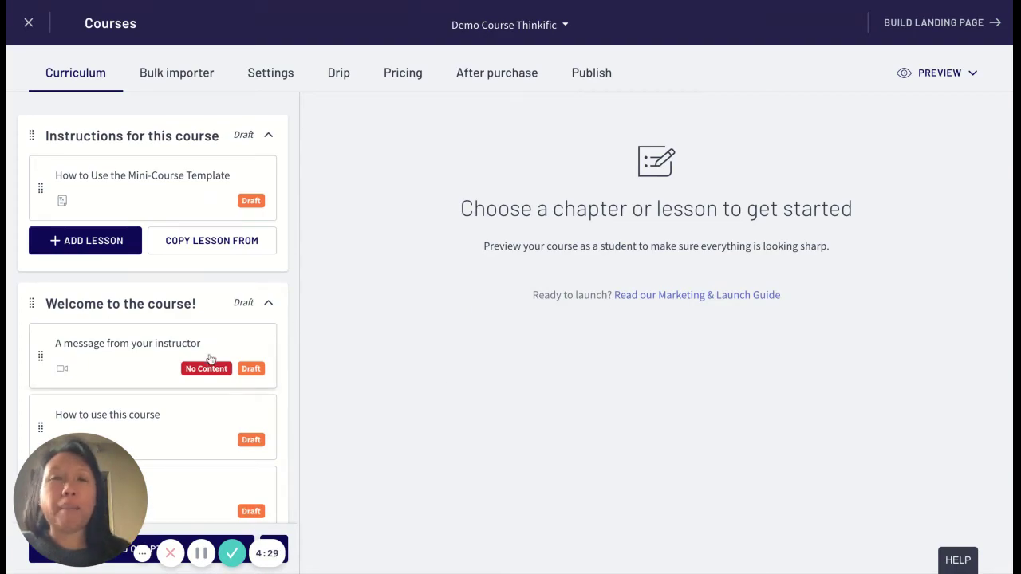
- Look through the template's chapters and lessons in the course curriculum, from the instructions chapter to Next Steps
scroll(211, 359, down, 3)
scroll(211, 359, down, 10)
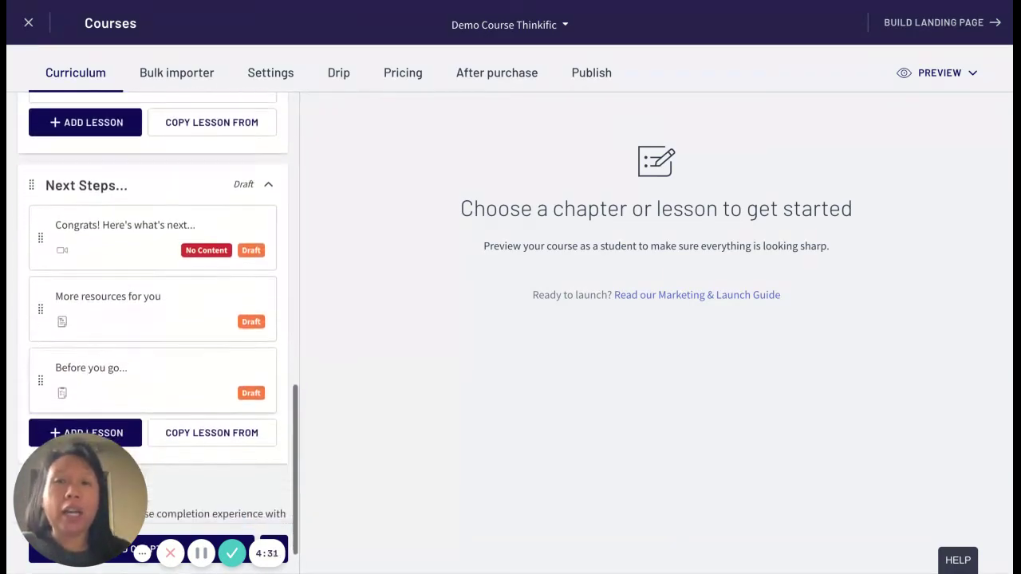
scroll(203, 281, down, 1)
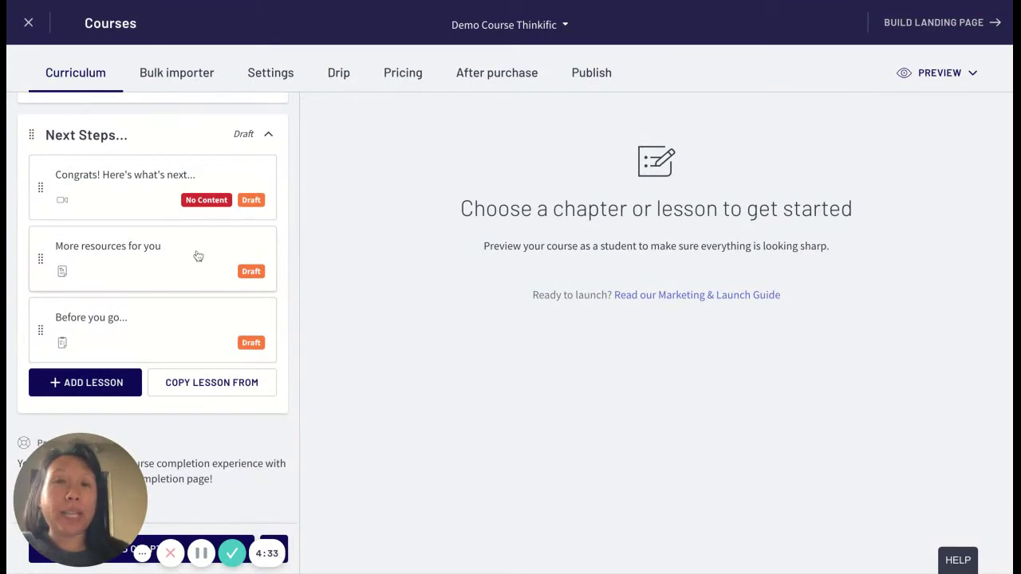
scroll(204, 320, up, 15)
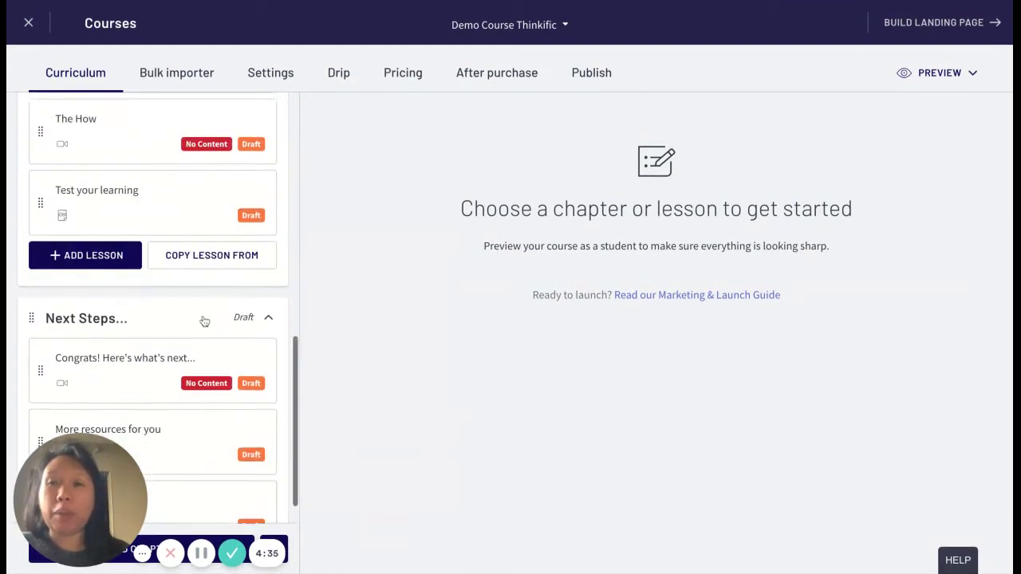
scroll(205, 320, down, 4)
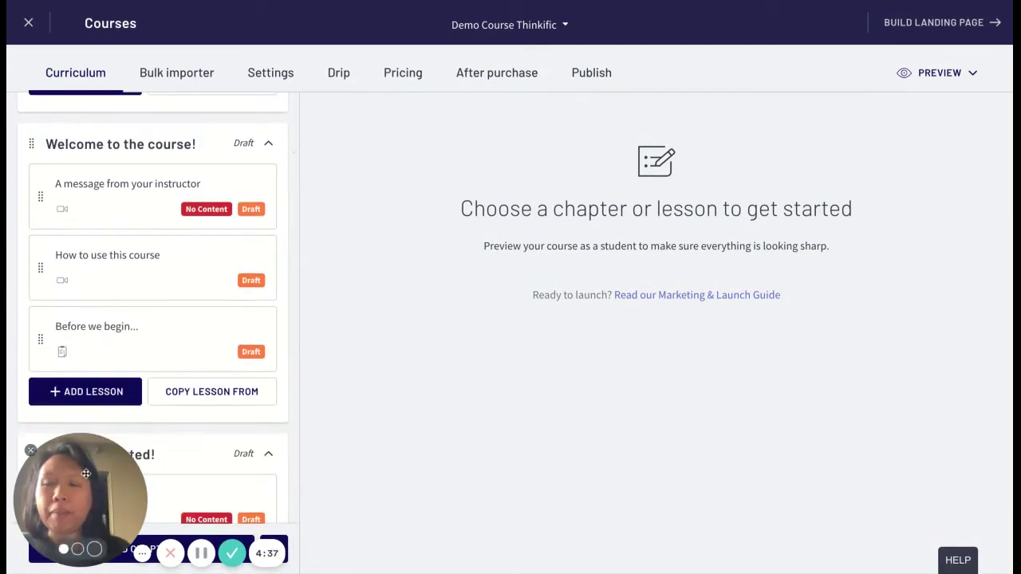
scroll(185, 298, up, 2)
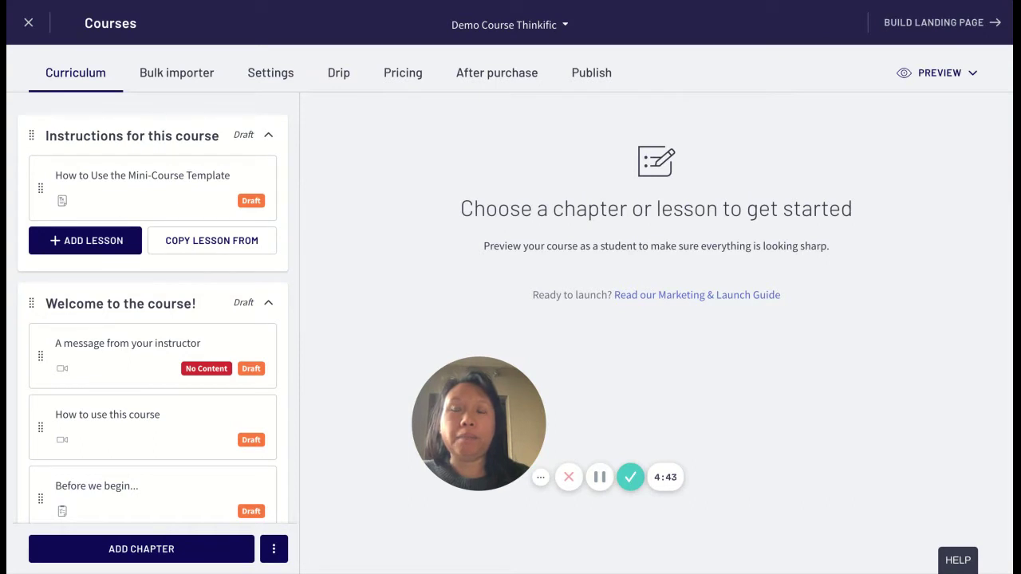
scroll(158, 310, down, 1)
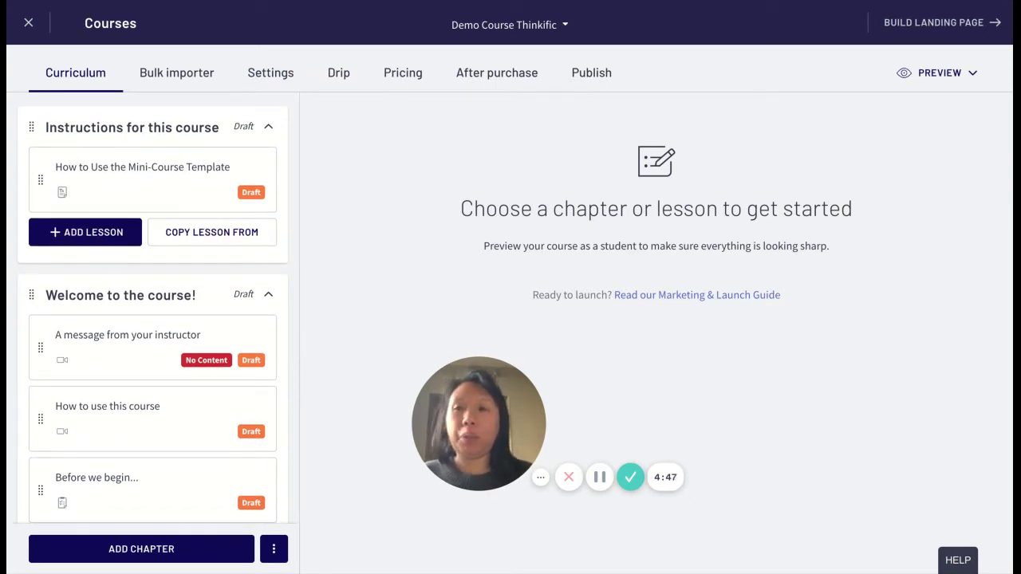
scroll(180, 364, down, 1)
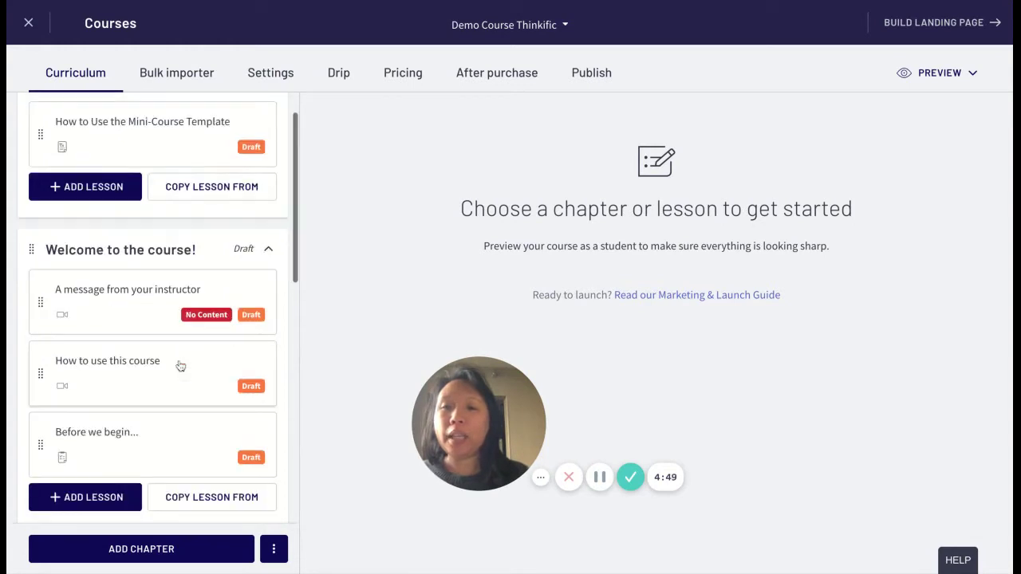
scroll(169, 311, up, 1)
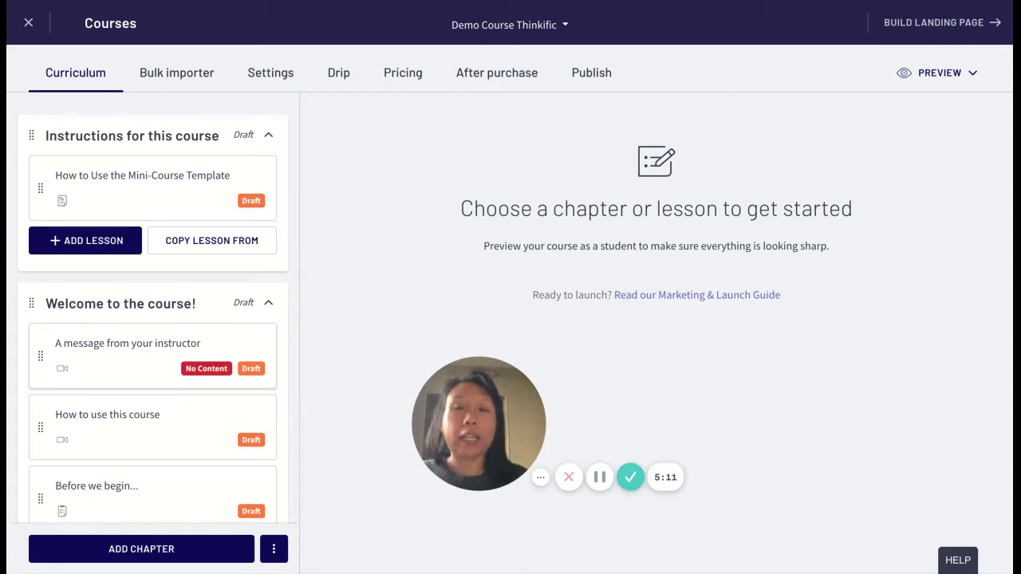
scroll(187, 355, down, 1)
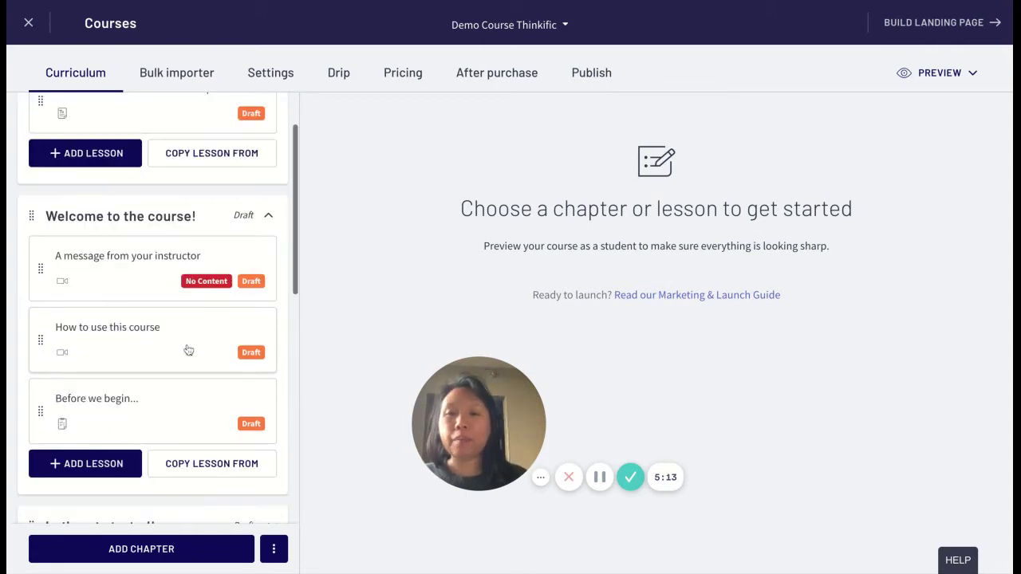
scroll(188, 349, up, 1)
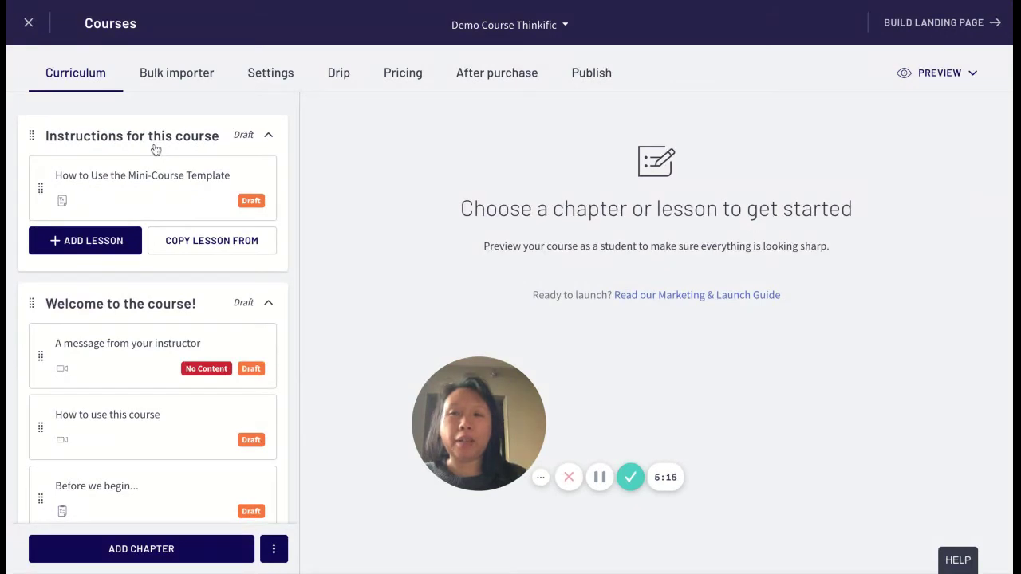
- Open the lesson "How to Use the Mini-Course Template" and read through its text down to the lesson settings
click(171, 208)
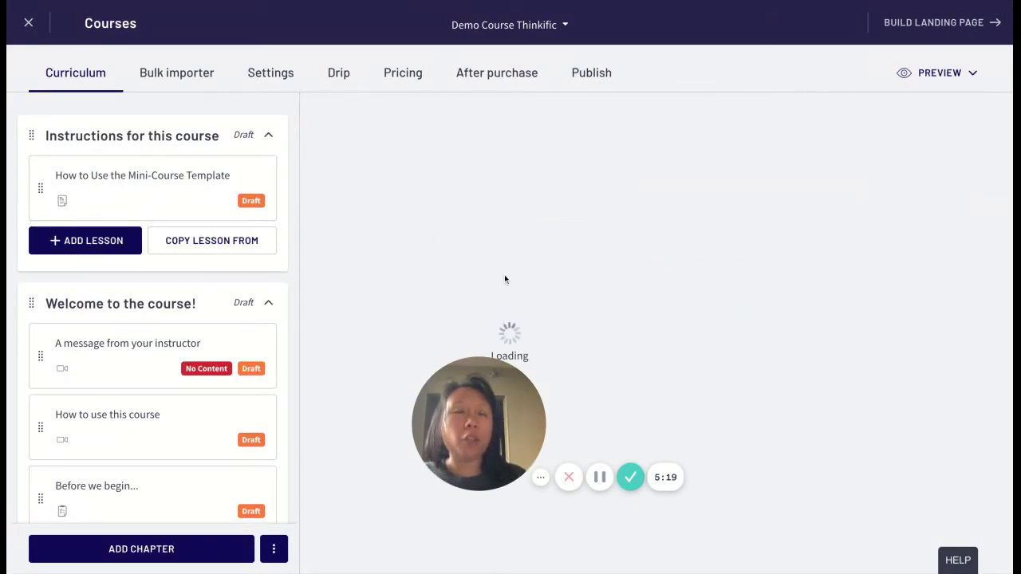
scroll(714, 338, down, 15)
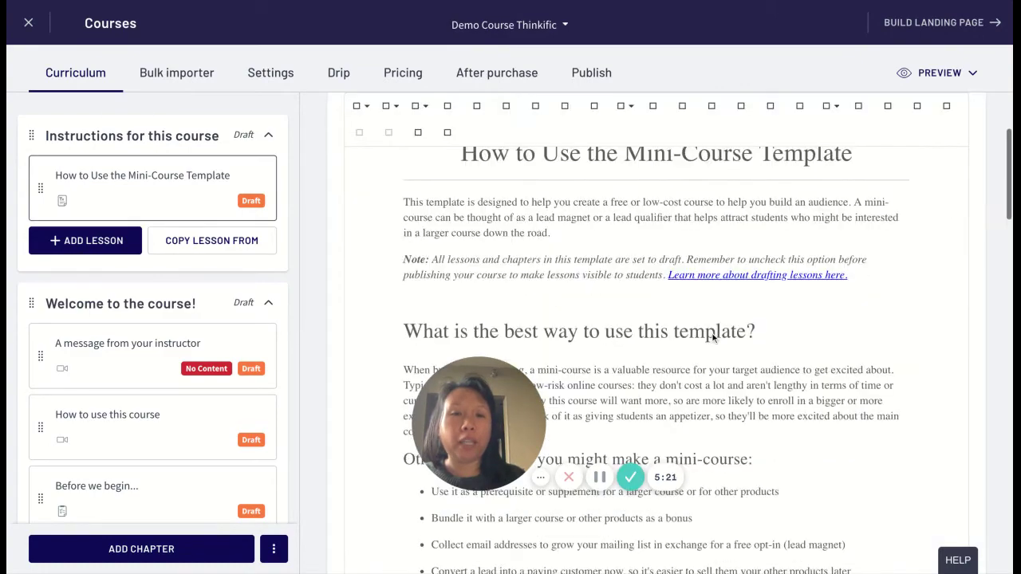
scroll(656, 338, down, 10)
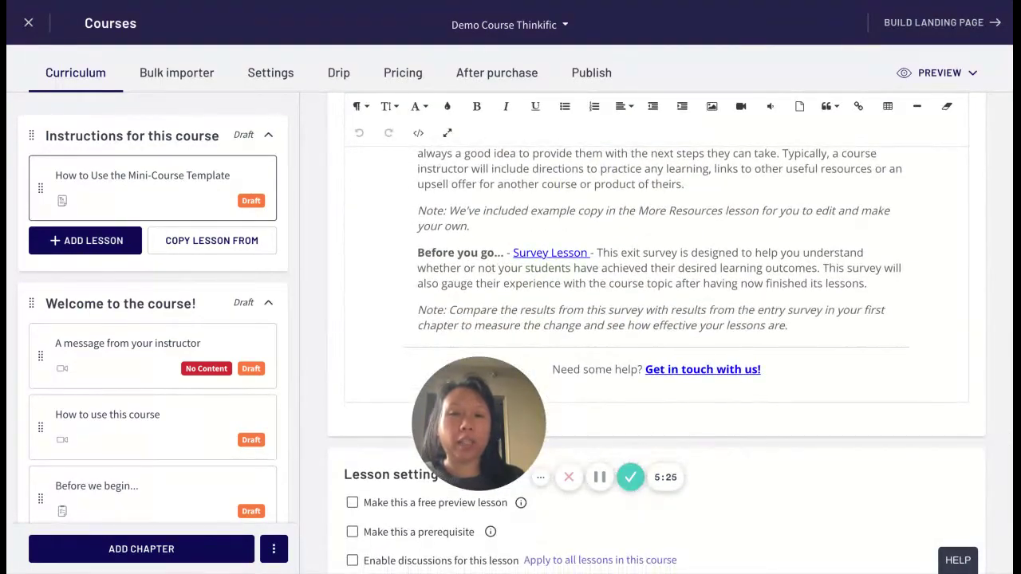
scroll(656, 338, down, 3)
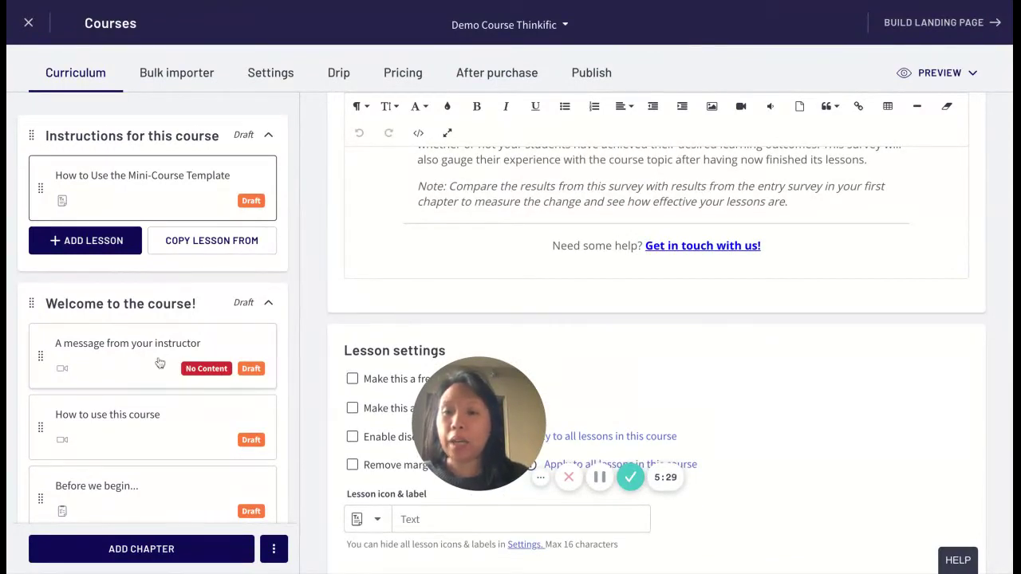
- Examine the lessons in the "Welcome to the course!", "Let's get started!" and "Next Steps..." chapters of the curriculum
scroll(160, 364, down, 3)
scroll(157, 353, down, 3)
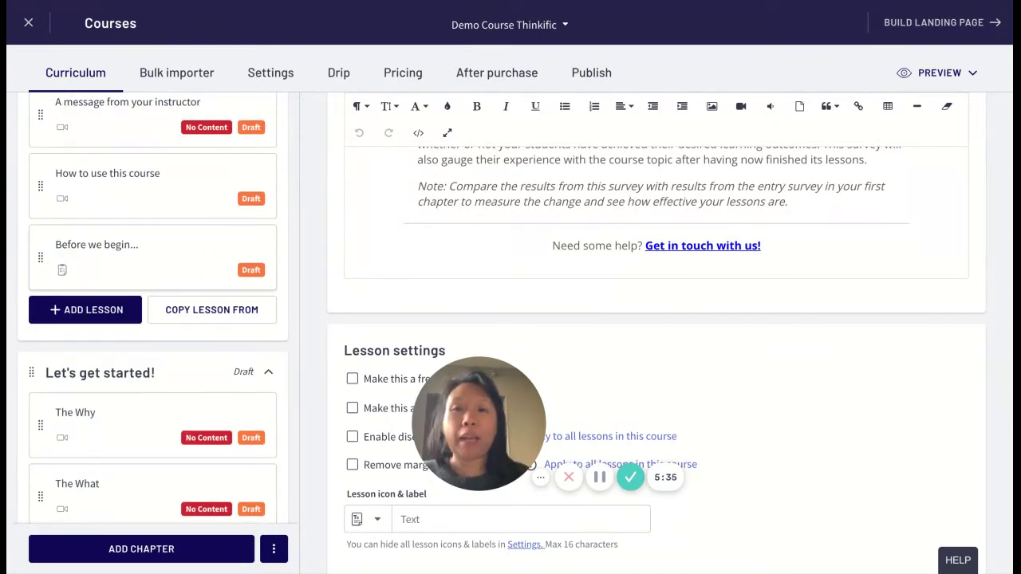
scroll(137, 380, down, 8)
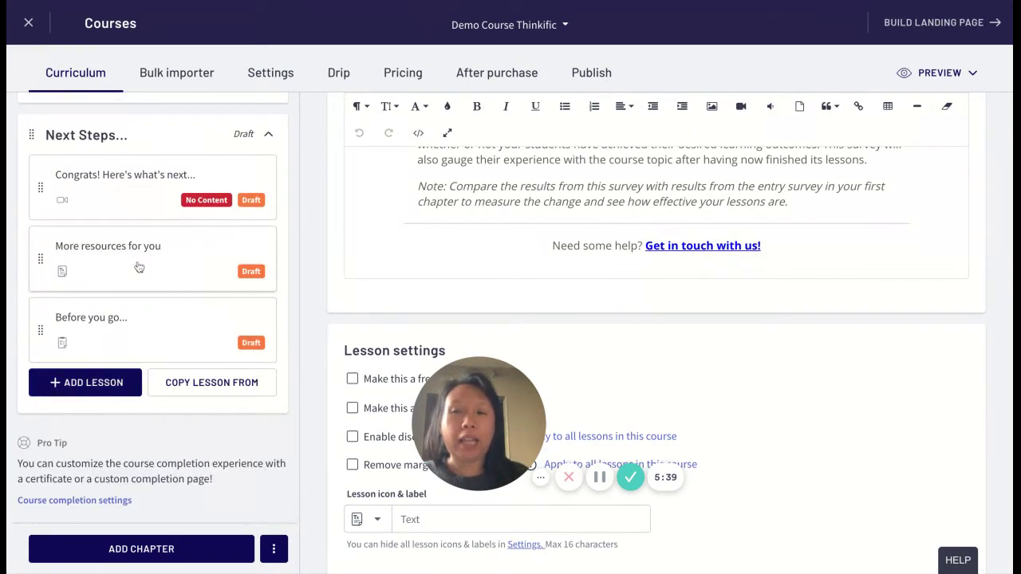
scroll(156, 246, up, 1)
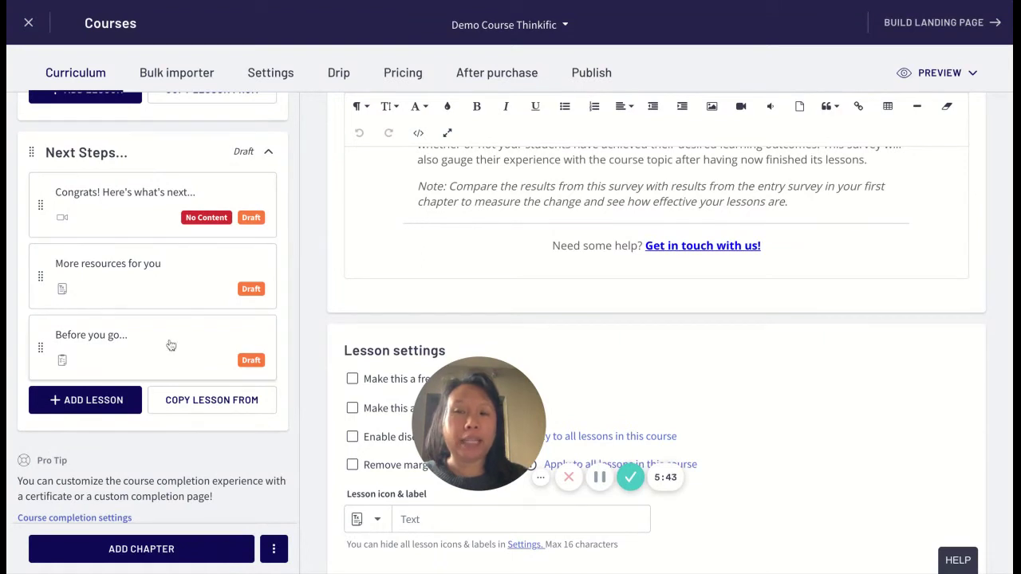
scroll(171, 345, up, 3)
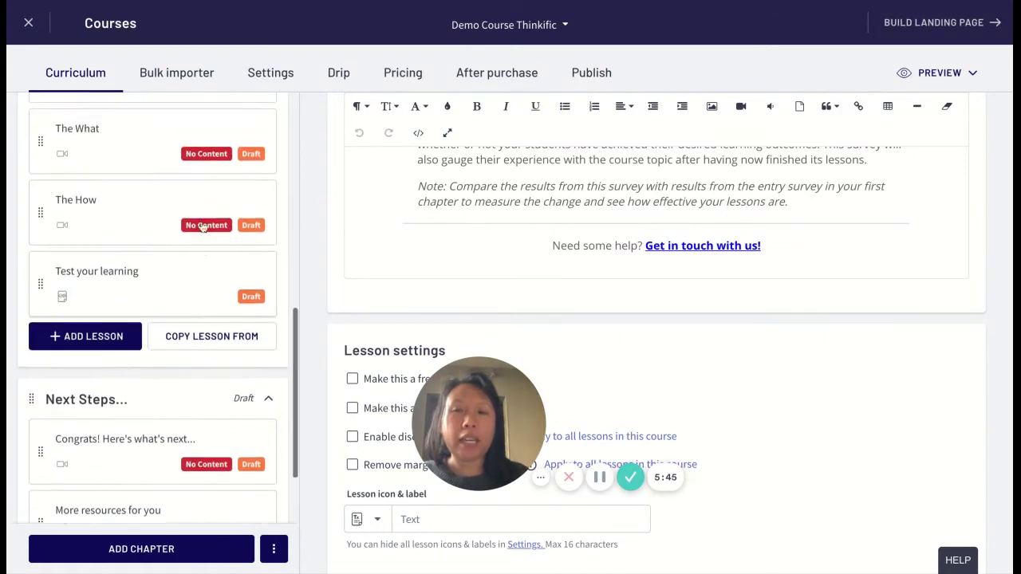
scroll(180, 323, up, 2)
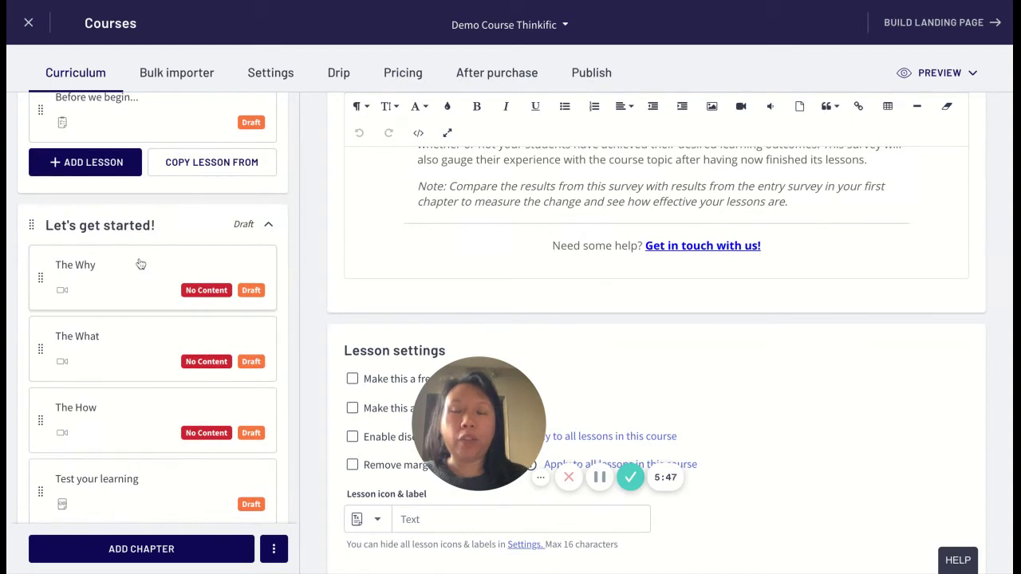
scroll(180, 351, down, 5)
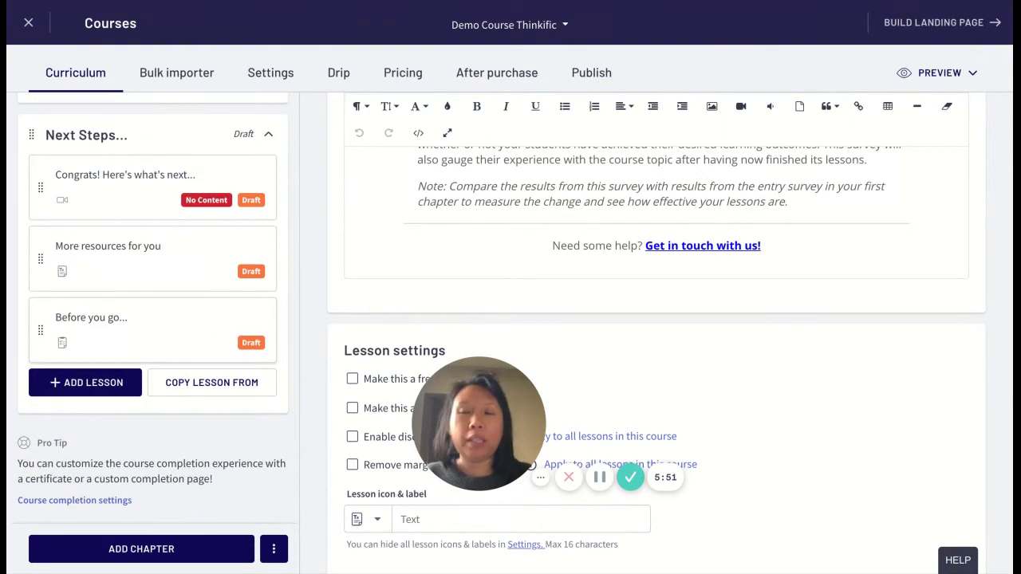
scroll(195, 295, up, 1)
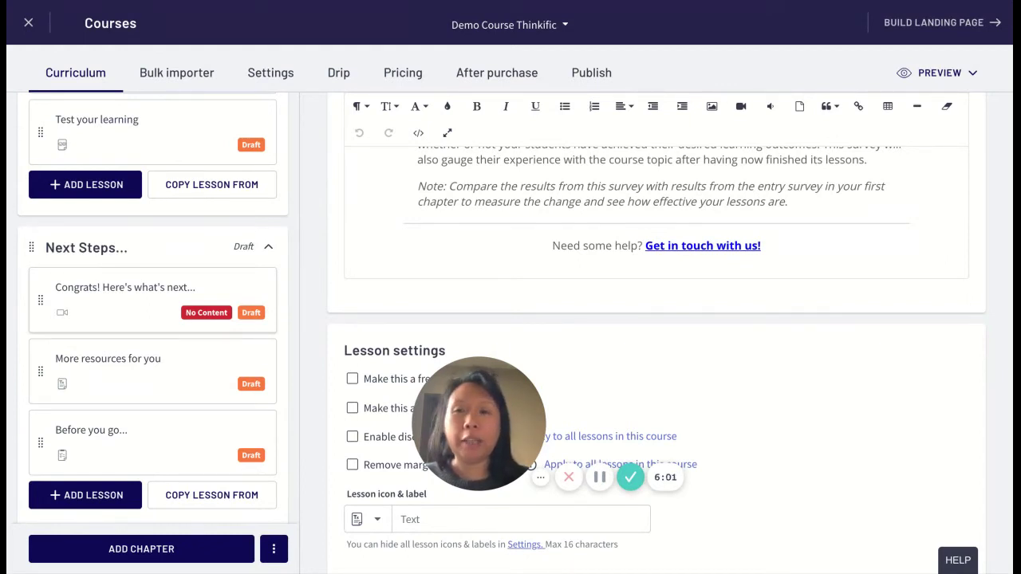
scroll(151, 319, up, 4)
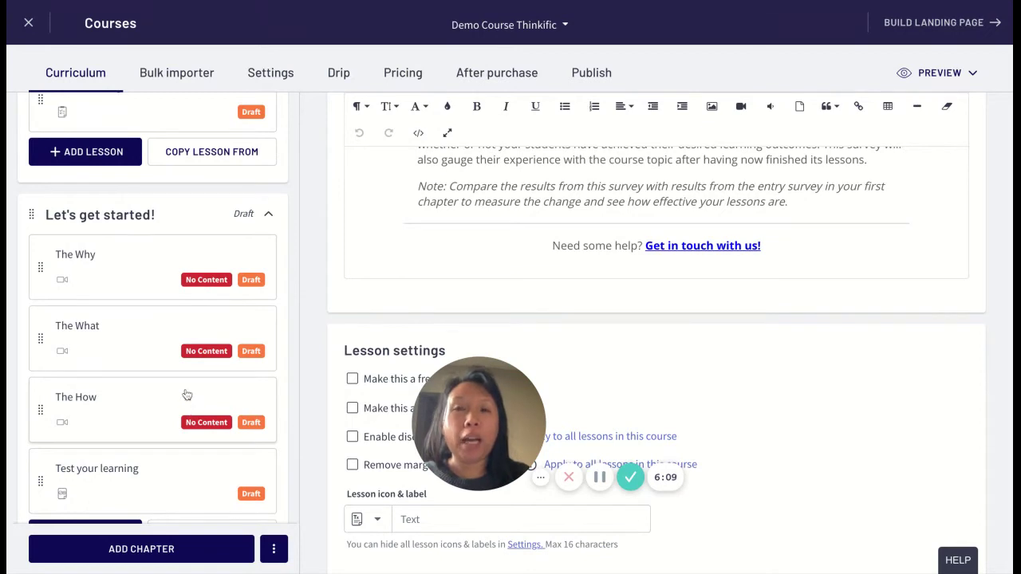
- Add a new chapter titled "Introduction Chapter" to the end of the curriculum and save it
scroll(187, 393, down, 2)
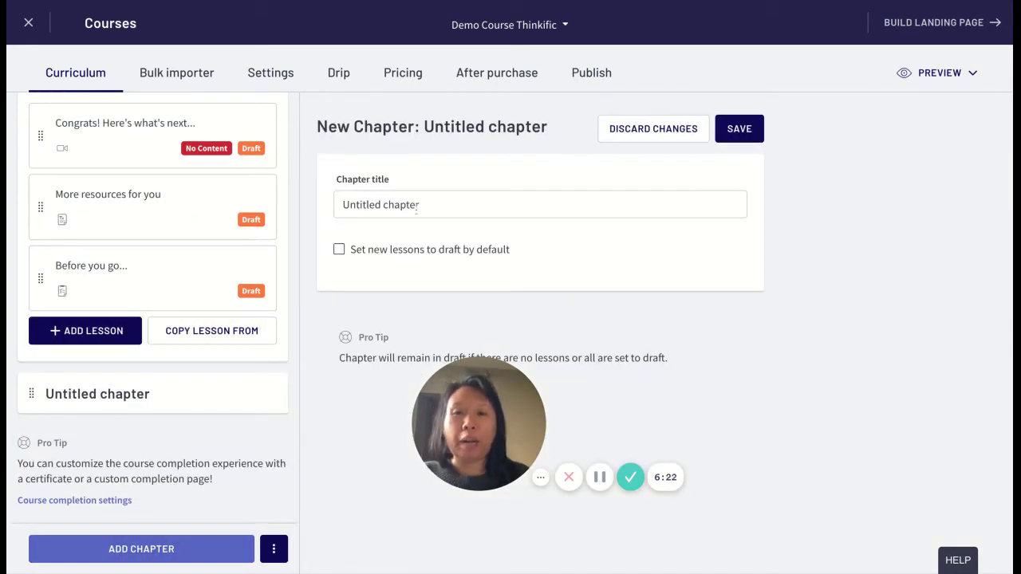
click(416, 206)
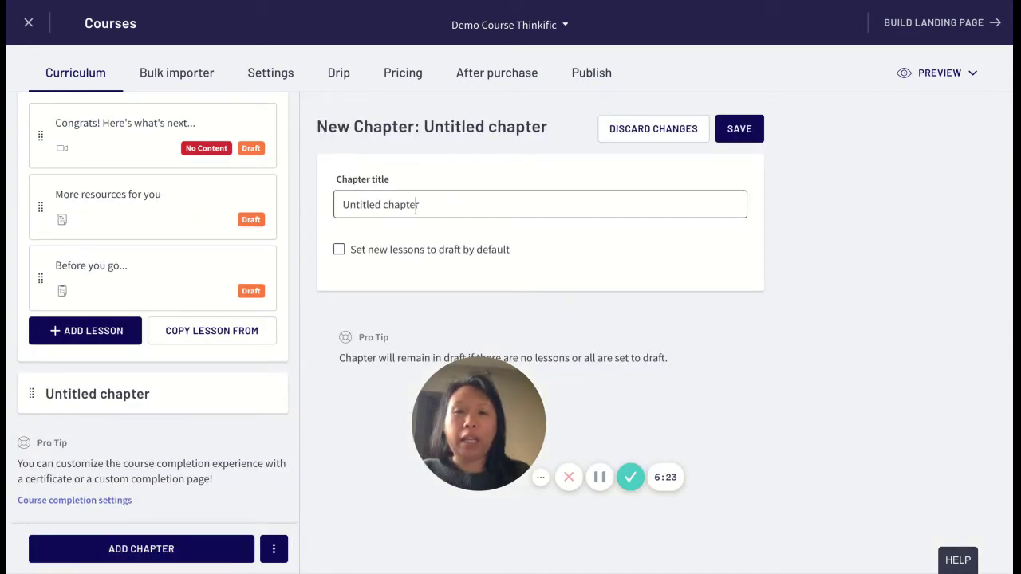
text(In)
triple_click(415, 206)
text(Introduction Chapter)
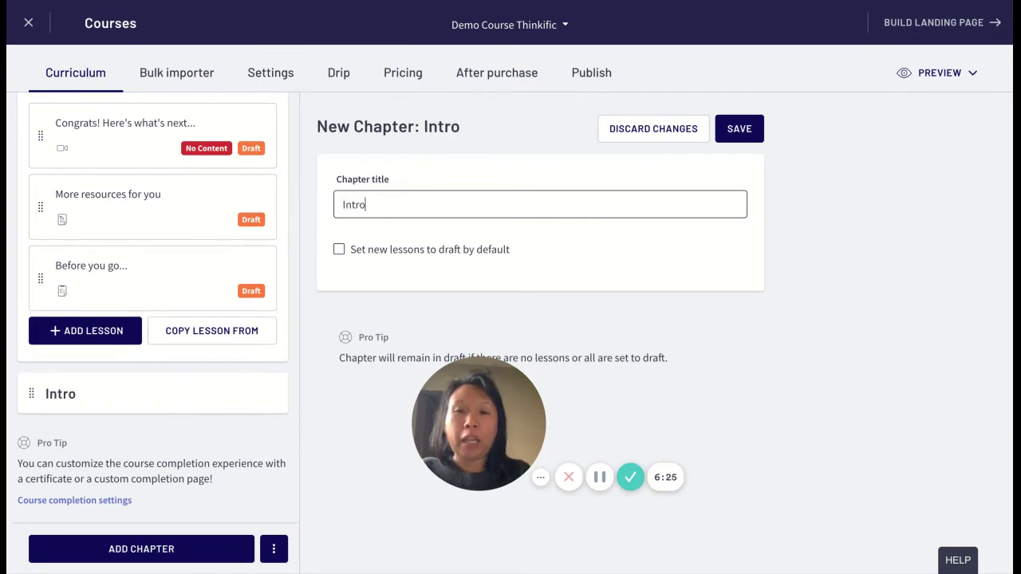
click(731, 132)
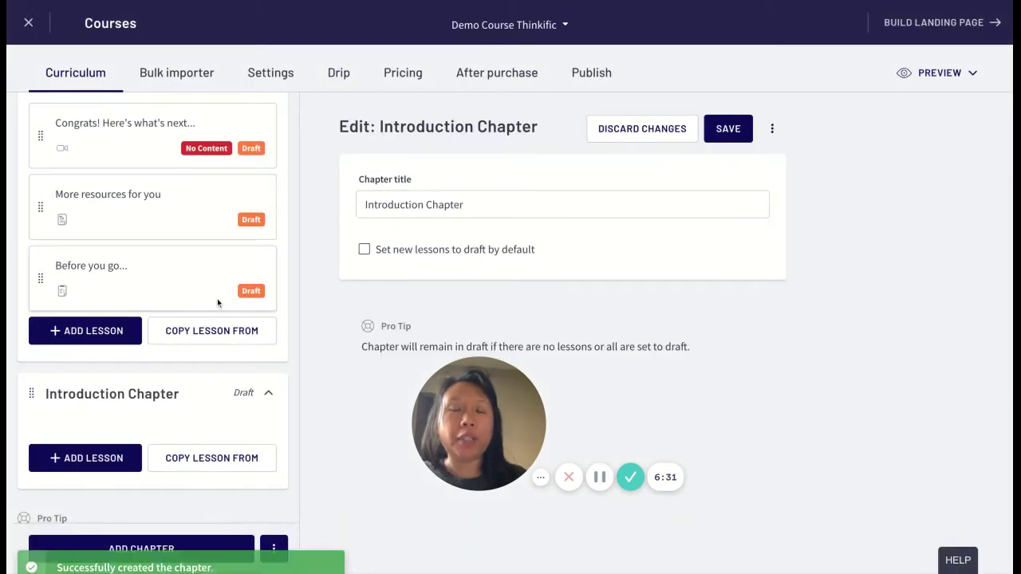
- Rename the new chapter as "Introduction Chapter 1" and save it
click(521, 207)
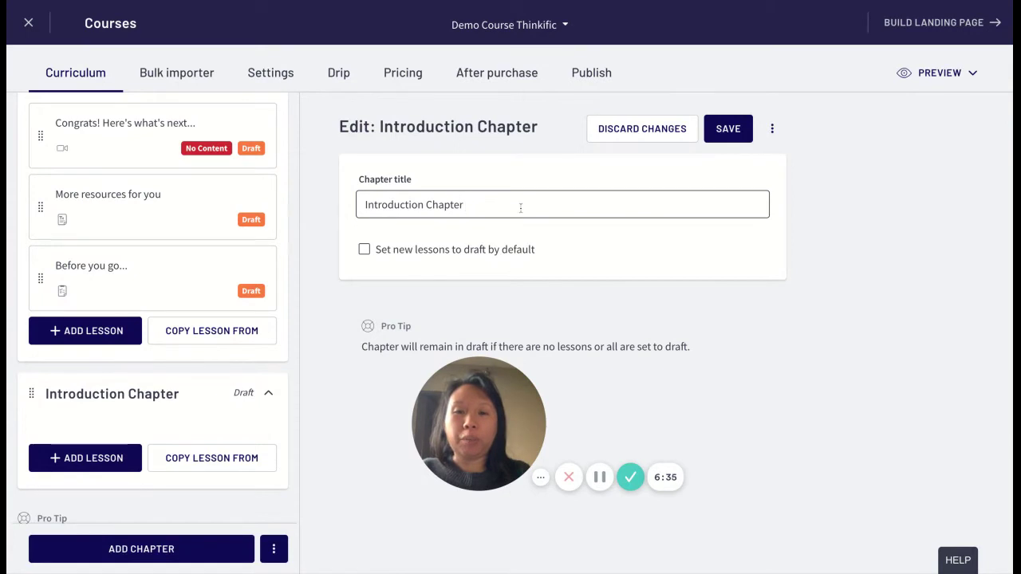
text(1)
click(721, 132)
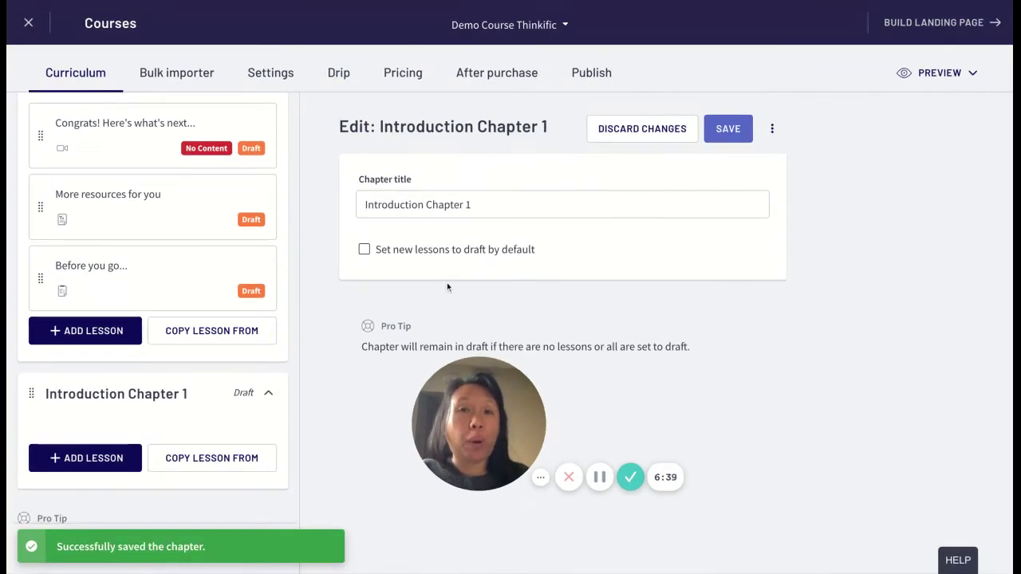
- Add another chapter titled "Introduction Chapter 2" to the end of the curriculum and save it
scroll(206, 424, down, 1)
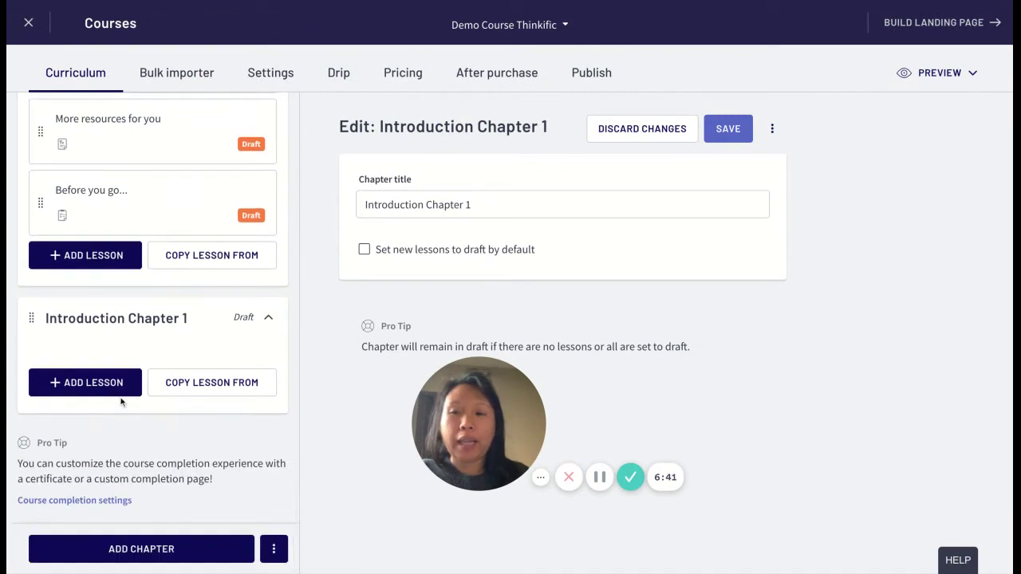
click(151, 550)
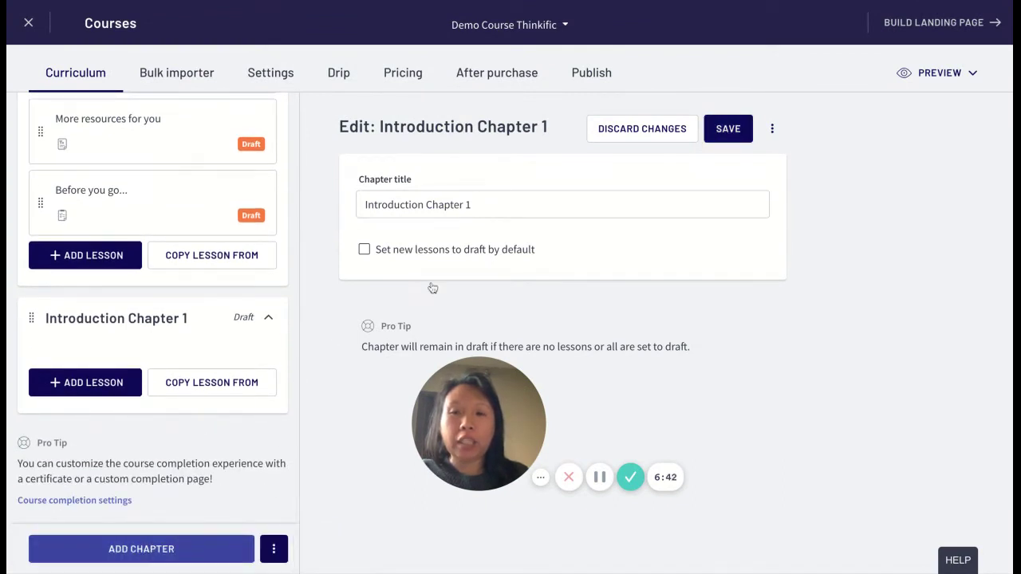
drag(439, 205, 292, 170)
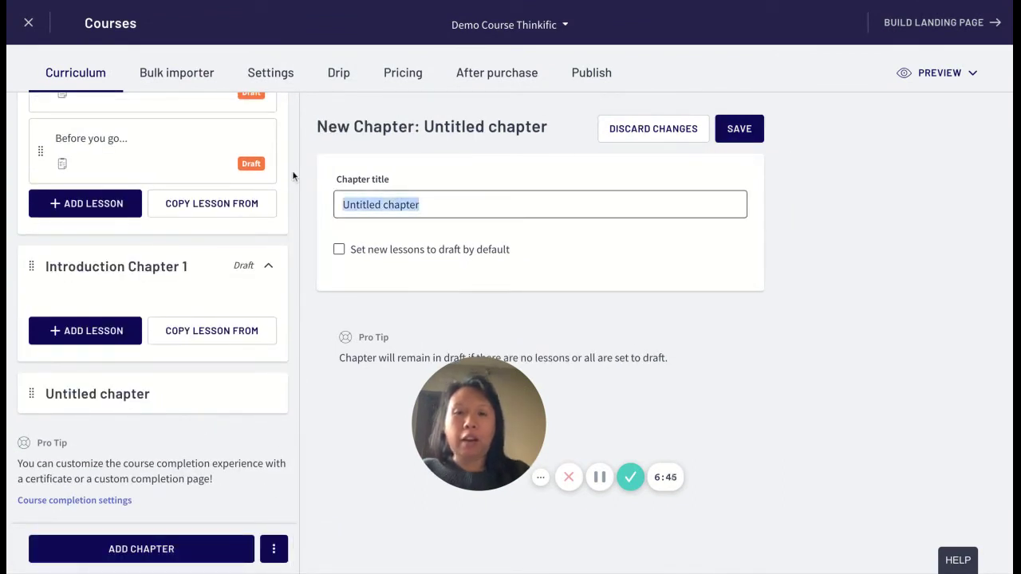
text(Introdu)
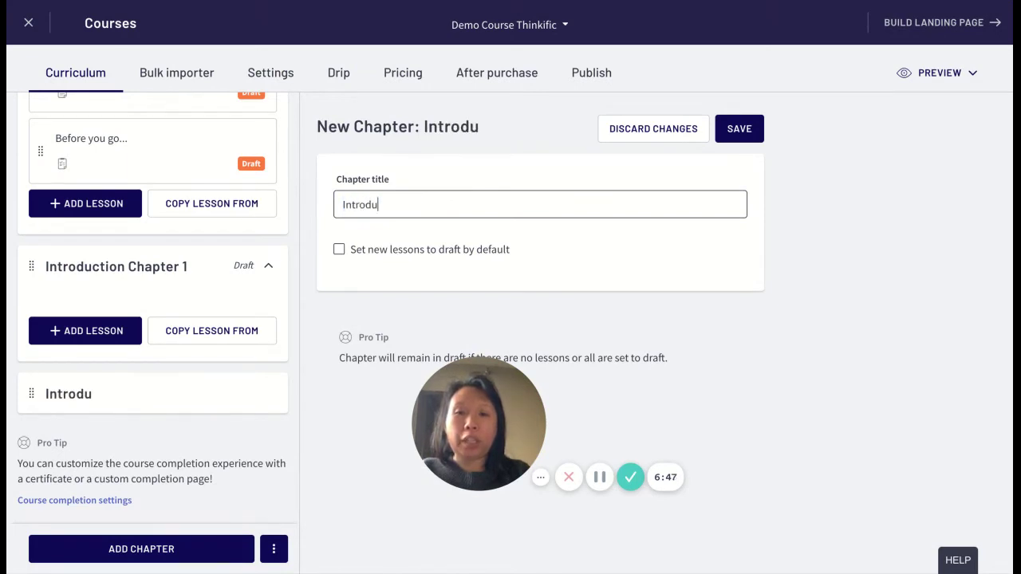
text(ction Cah)
key(BackSpace)
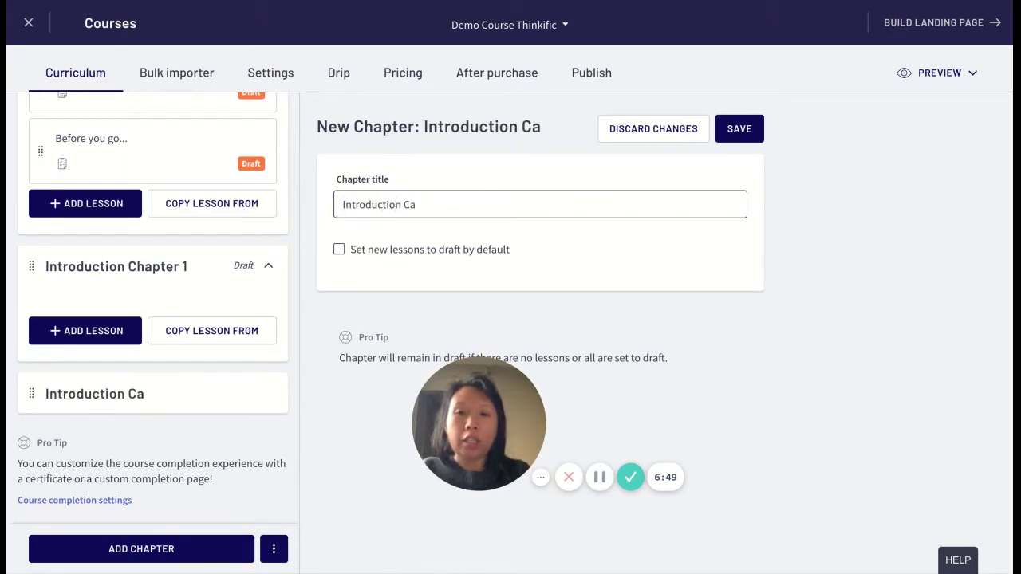
text(hapter 2)
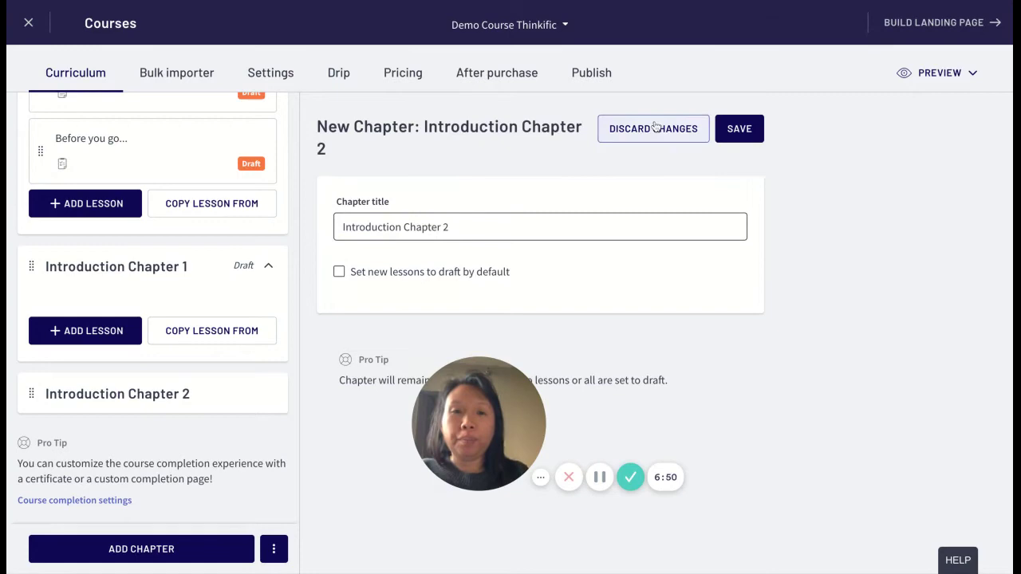
click(738, 129)
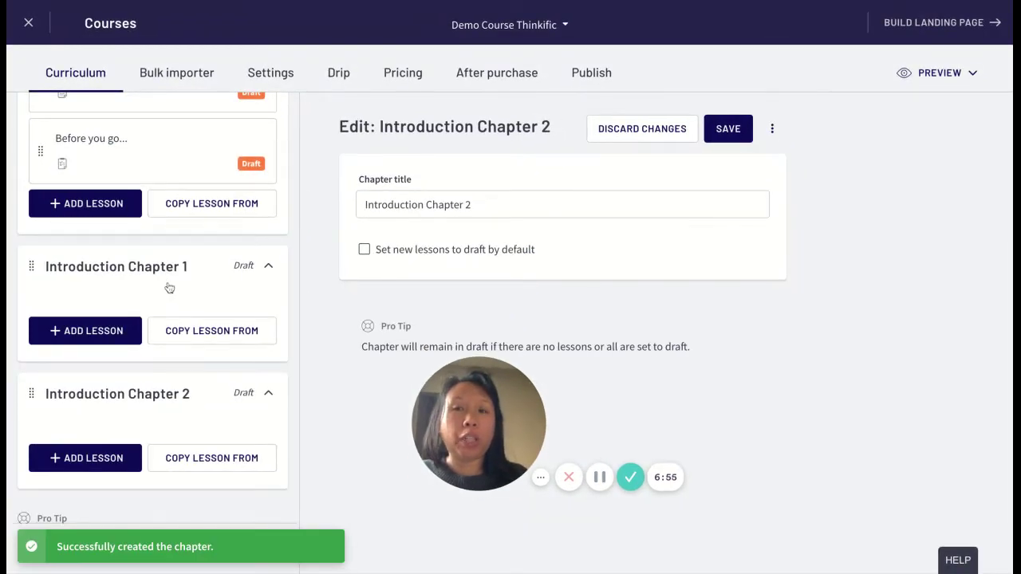
- Show the lesson types that can be added to Introduction Chapter 1 and look through them
click(170, 289)
click(126, 331)
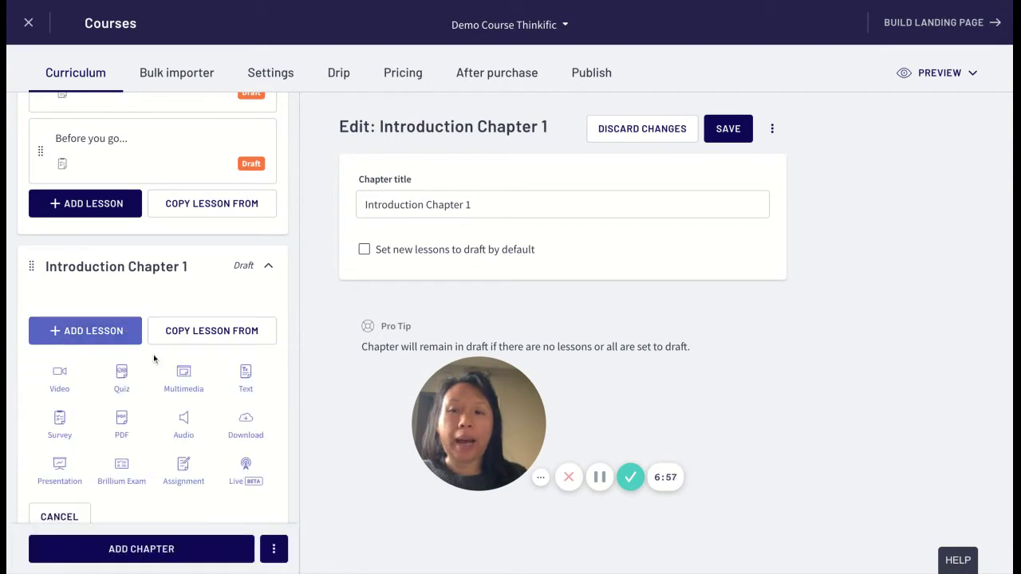
scroll(153, 356, down, 2)
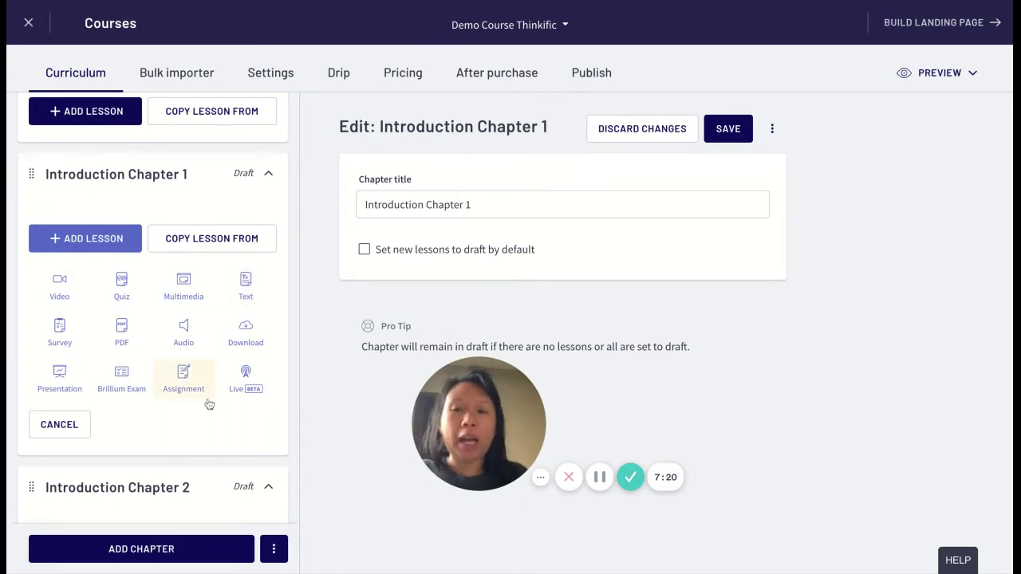
scroll(209, 404, down, 1)
- Move Introduction Chapter 1 directly above the "Next Steps..." chapter in the curriculum
scroll(209, 404, up, 12)
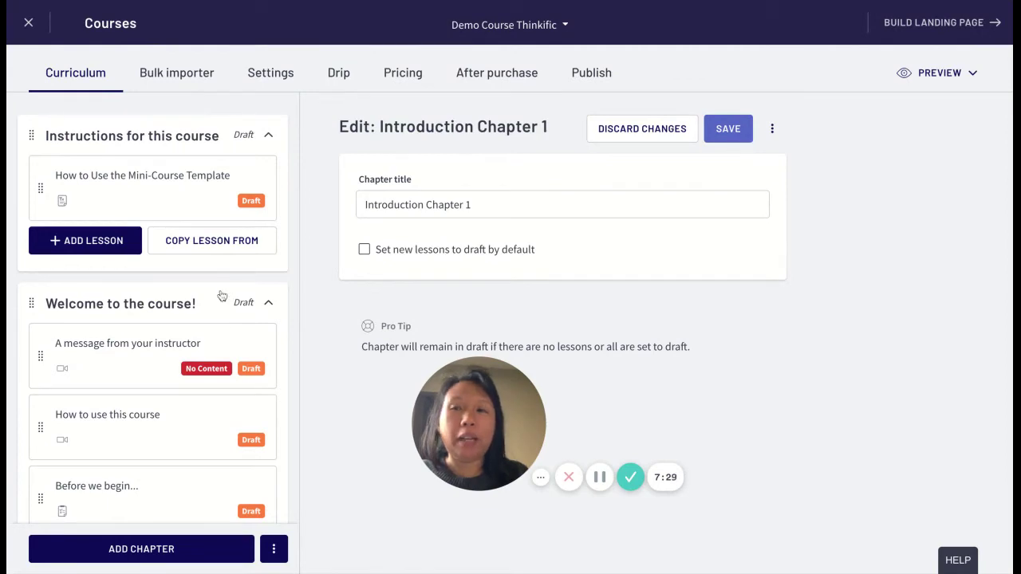
scroll(149, 387, down, 15)
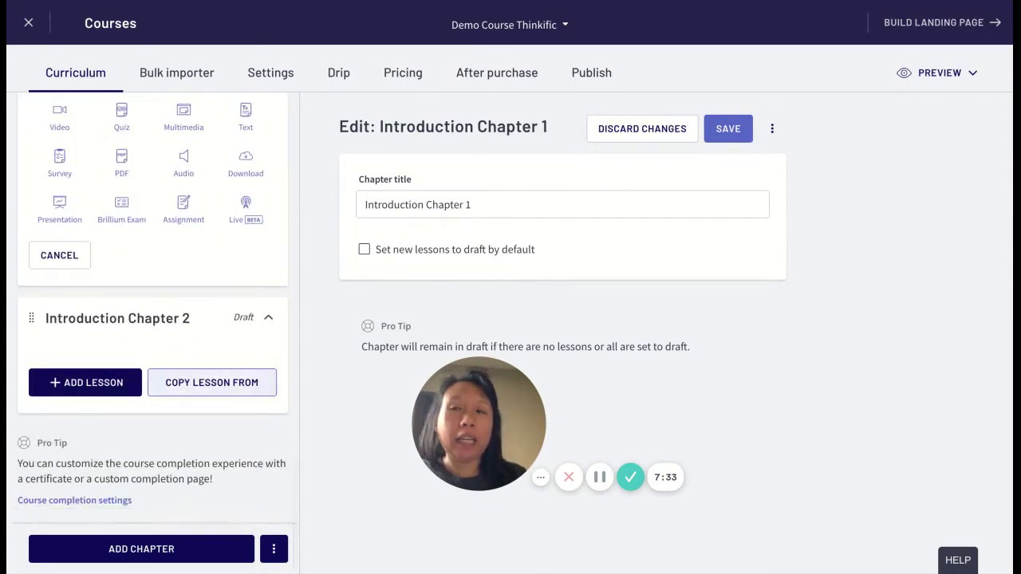
scroll(171, 249, up, 6)
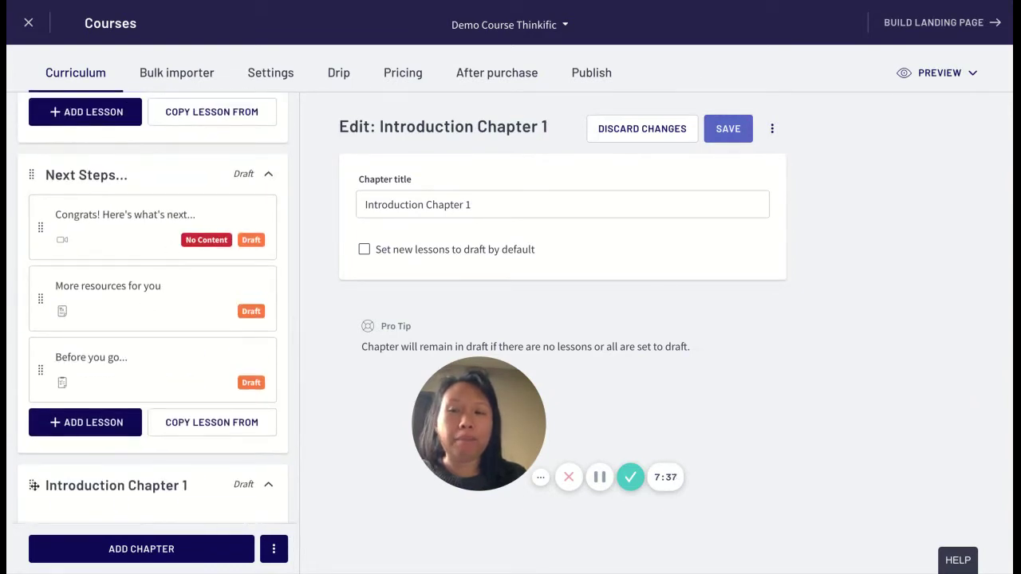
drag(32, 485, 162, 327)
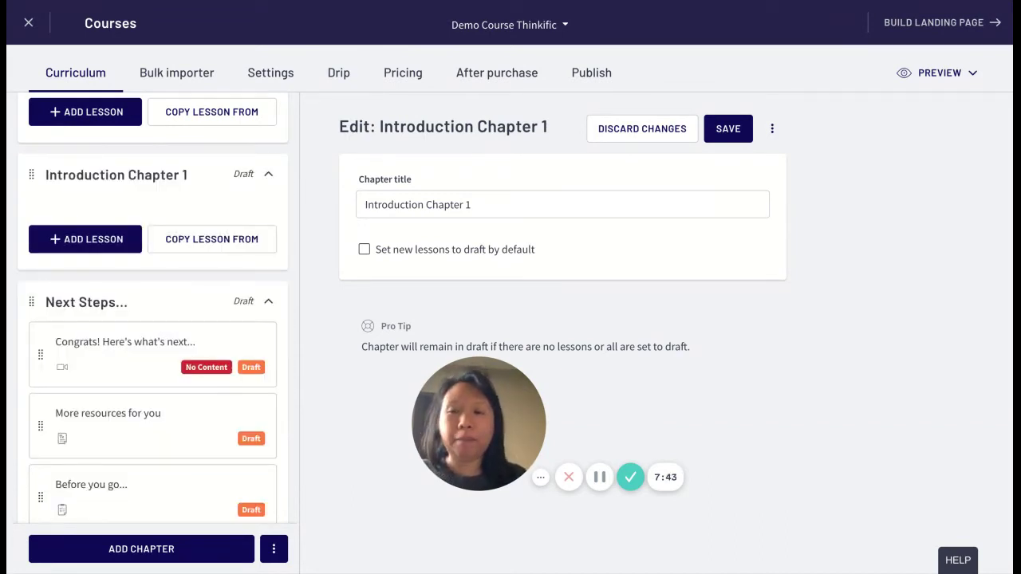
- Move Introduction Chapter 2 directly above the "Next Steps..." chapter and review the new chapter order
scroll(152, 319, down, 1)
scroll(48, 479, down, 1)
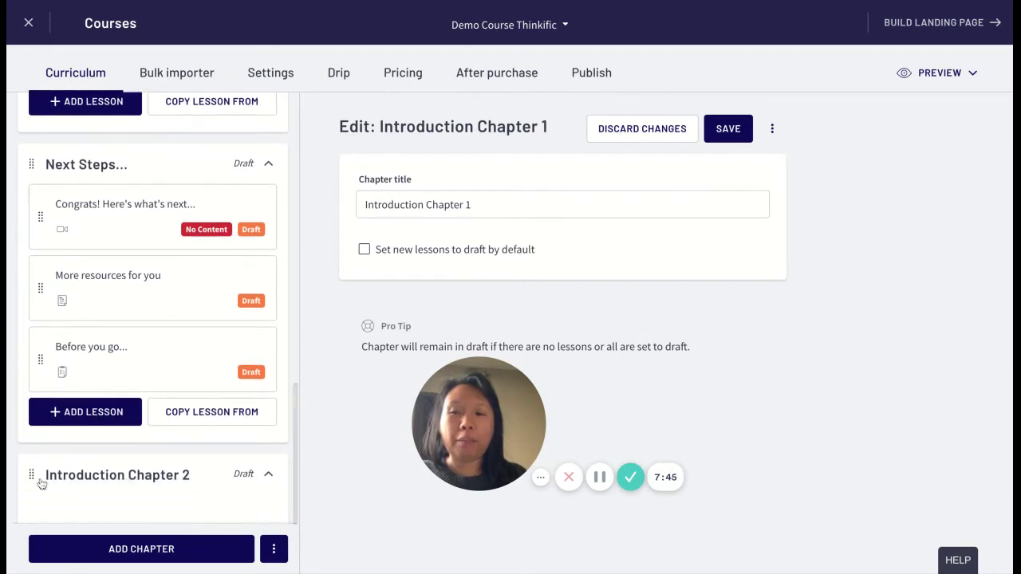
drag(32, 475, 152, 203)
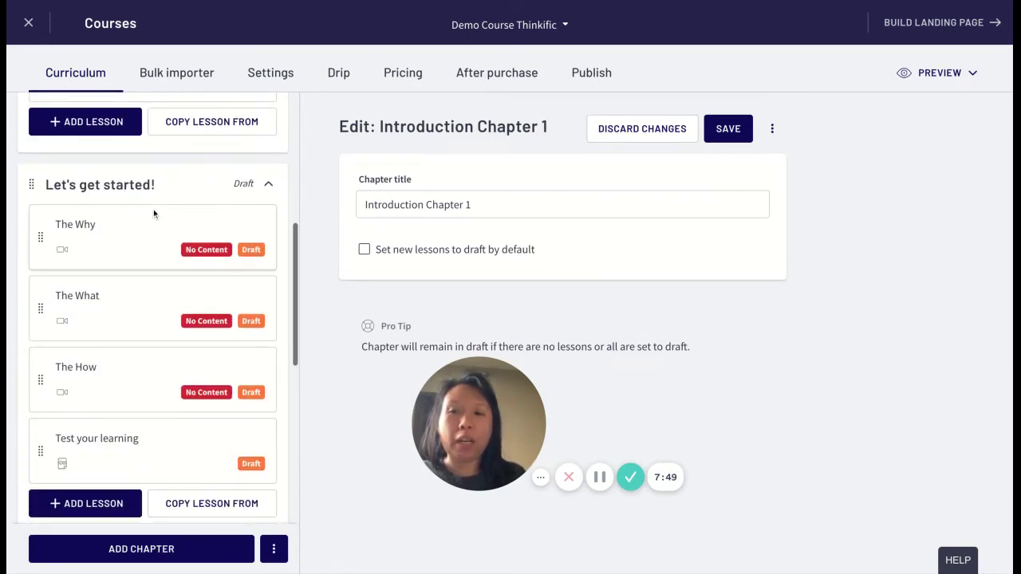
scroll(154, 372, down, 3)
scroll(156, 373, down, 4)
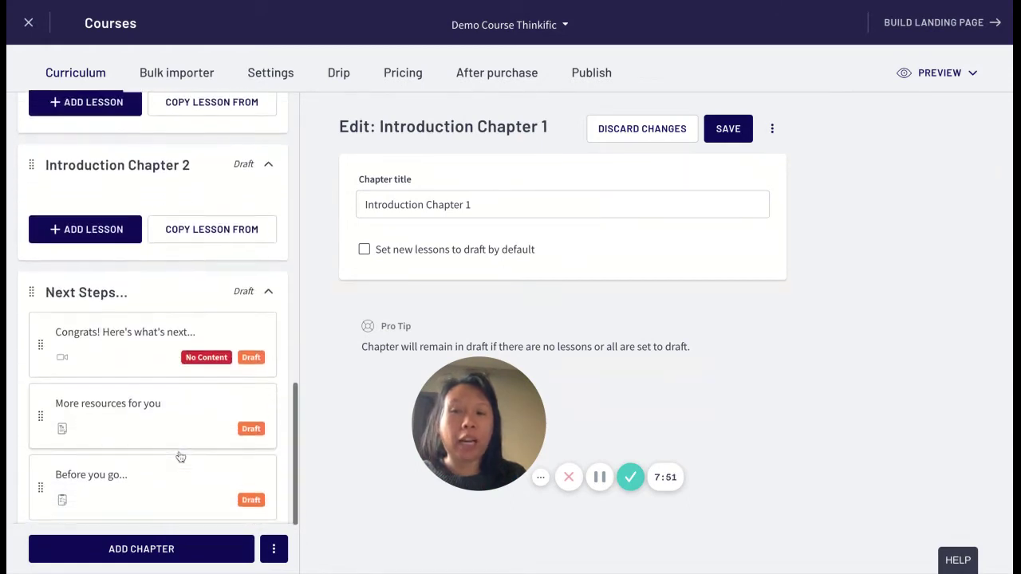
scroll(123, 415, down, 2)
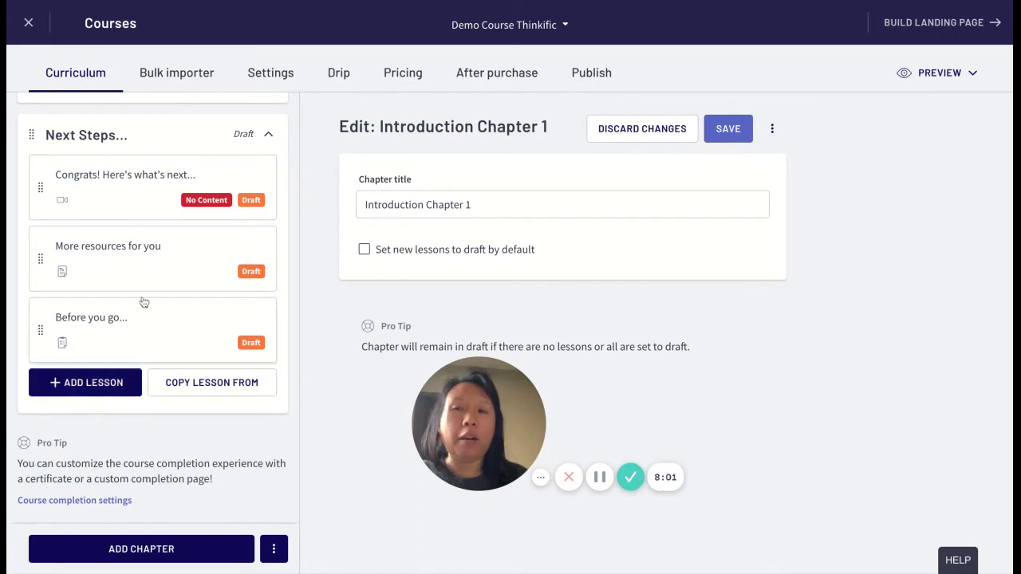
scroll(160, 300, up, 10)
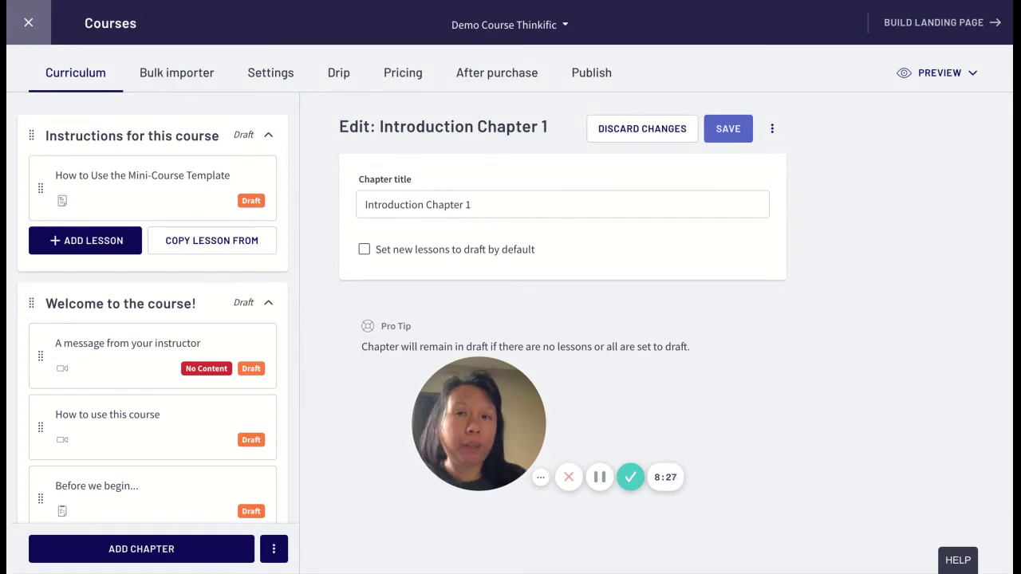
- Leave the current course and create a new course from the Flagship Course template, named "Flagship Course Demo"
click(28, 22)
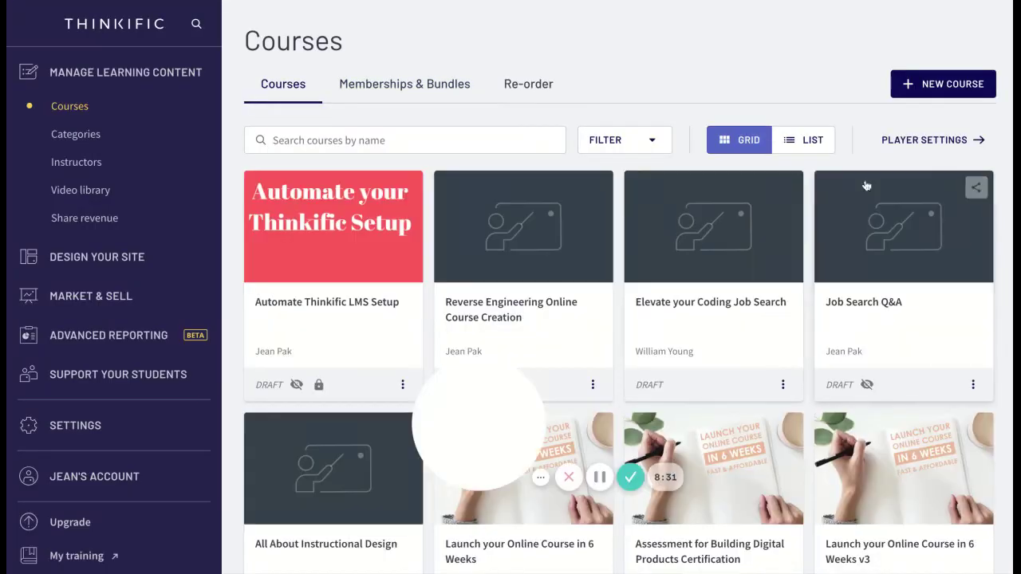
click(941, 84)
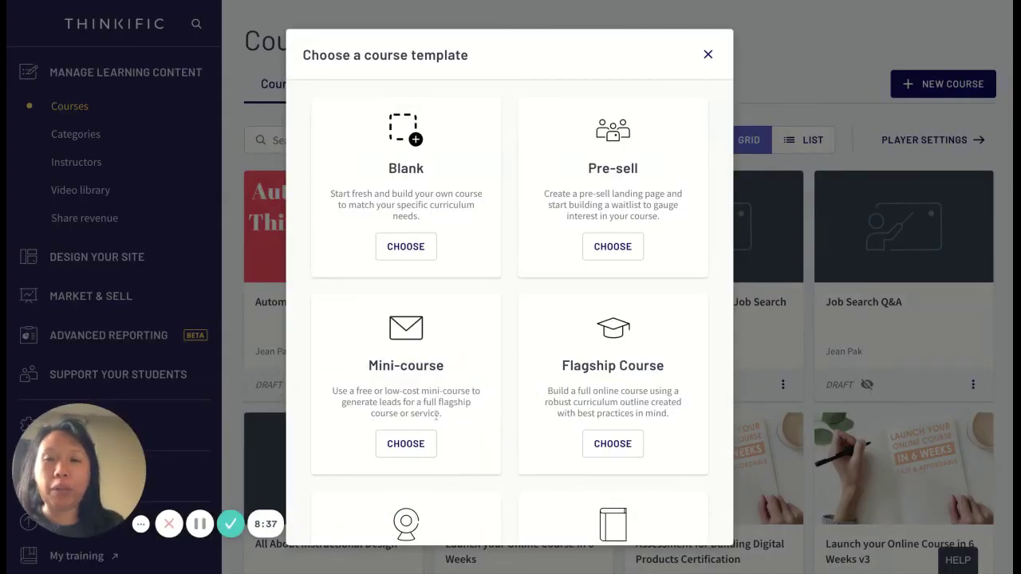
scroll(439, 403, down, 3)
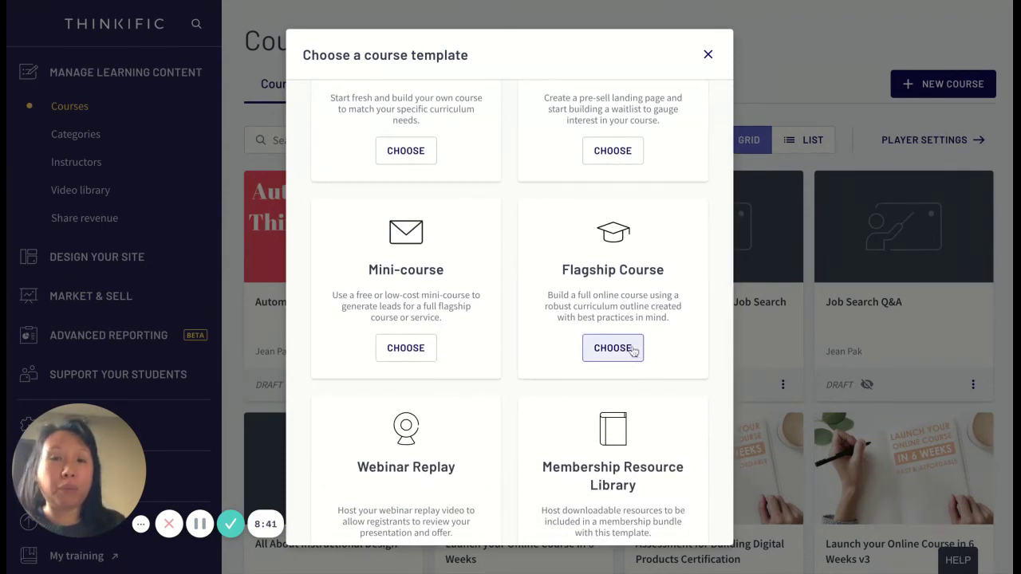
click(632, 352)
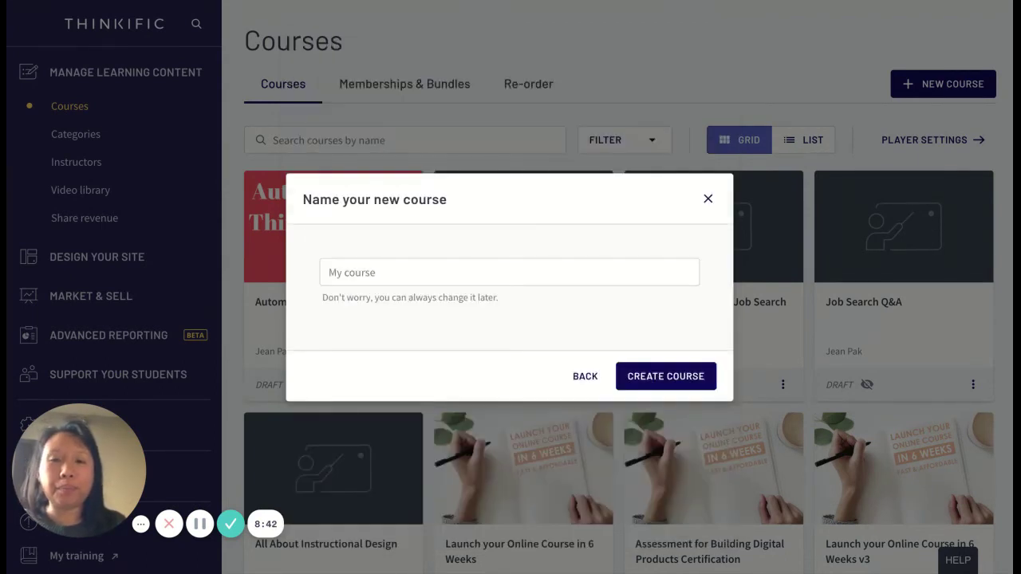
click(588, 278)
text(Flagship C)
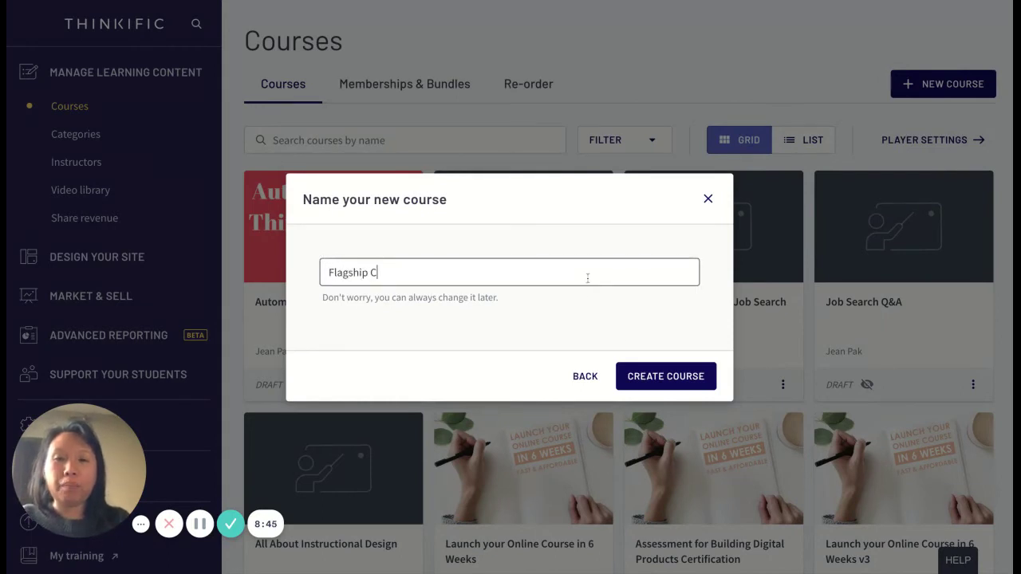
text(ourse Demo)
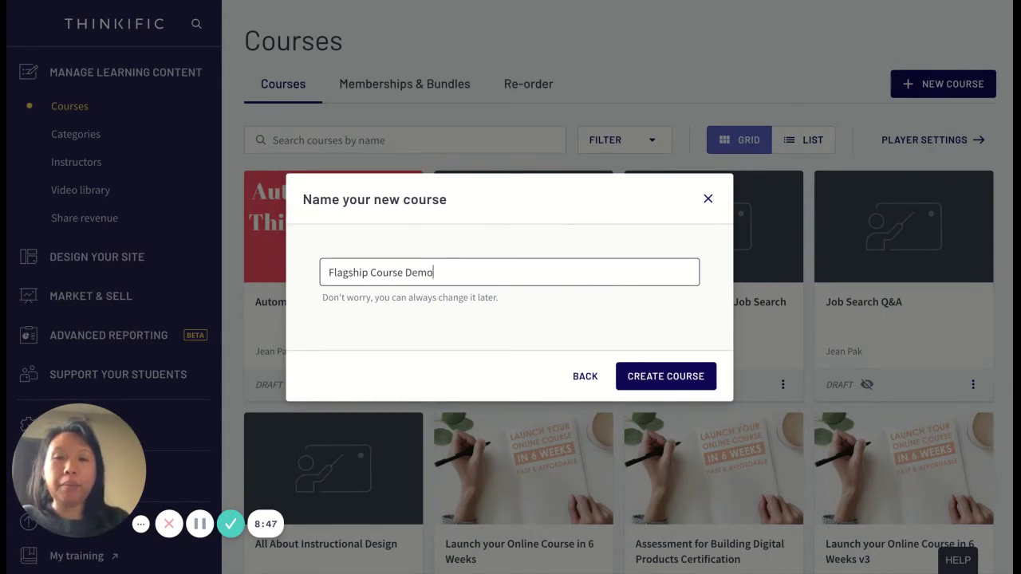
click(689, 384)
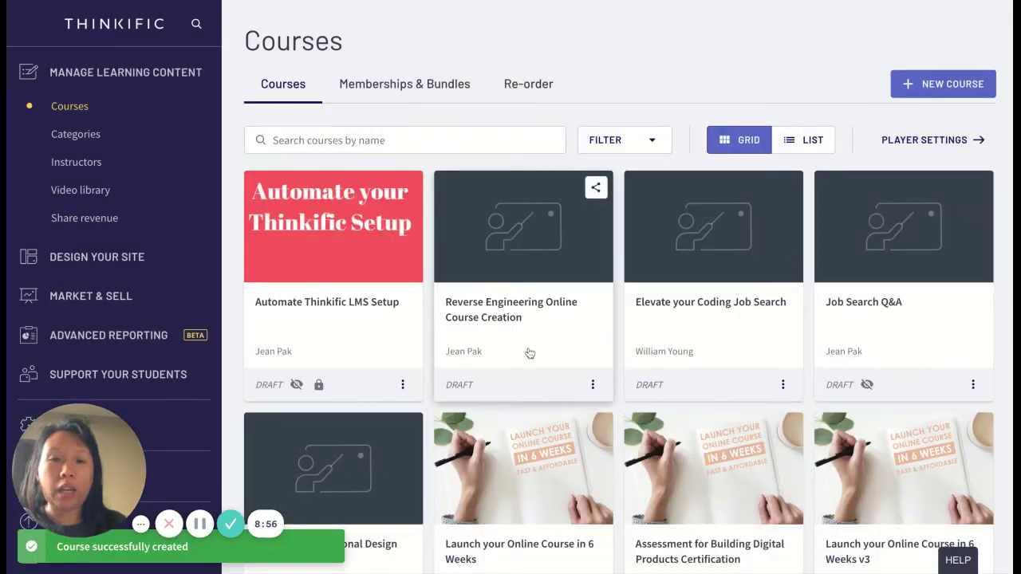
- Open the Flagship Course Demo course and examine its template chapters and lessons, from the template instructions to Next steps
scroll(527, 351, down, 5)
click(529, 353)
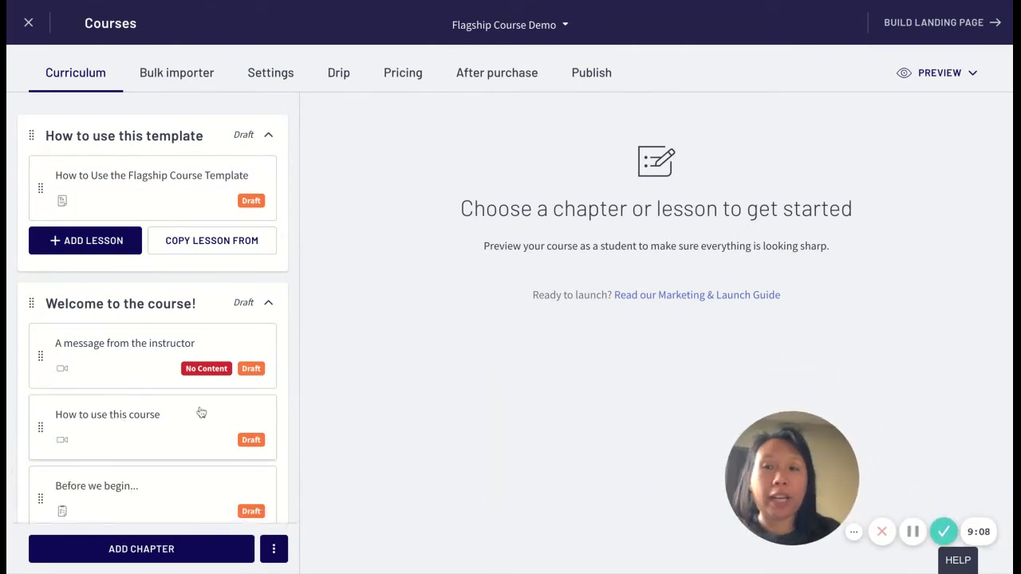
scroll(201, 413, down, 10)
scroll(203, 299, up, 5)
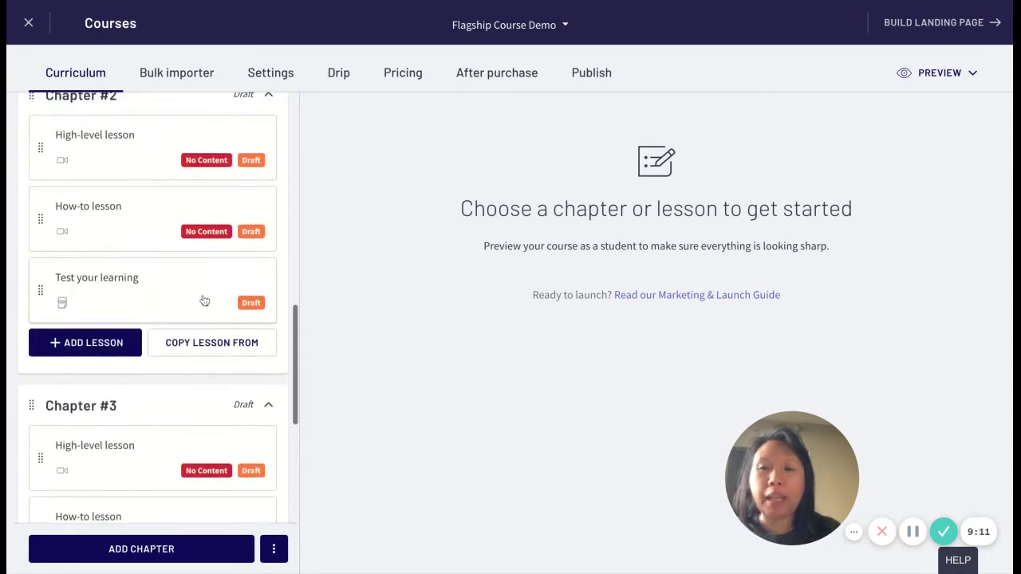
scroll(205, 301, up, 4)
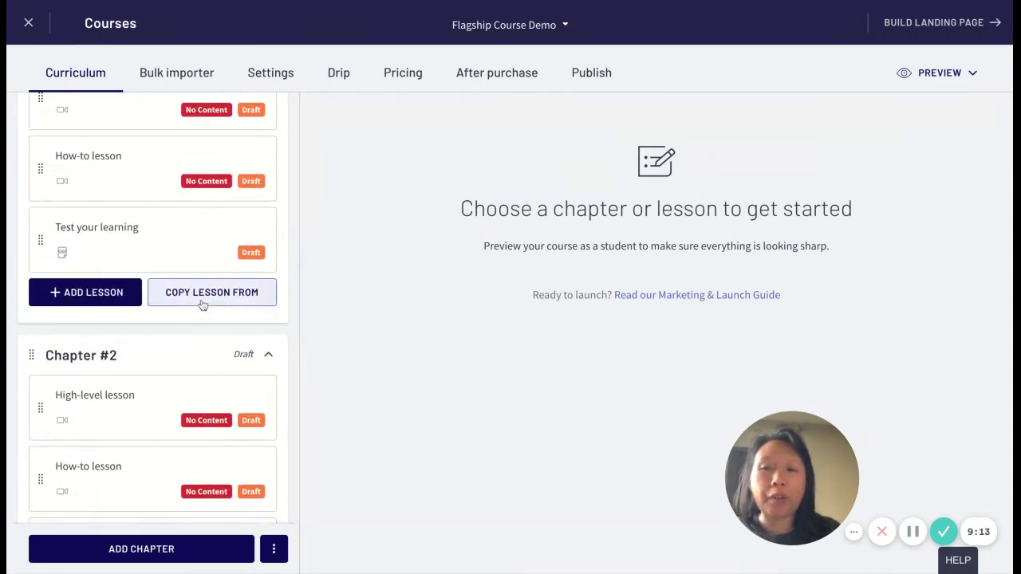
scroll(203, 303, down, 13)
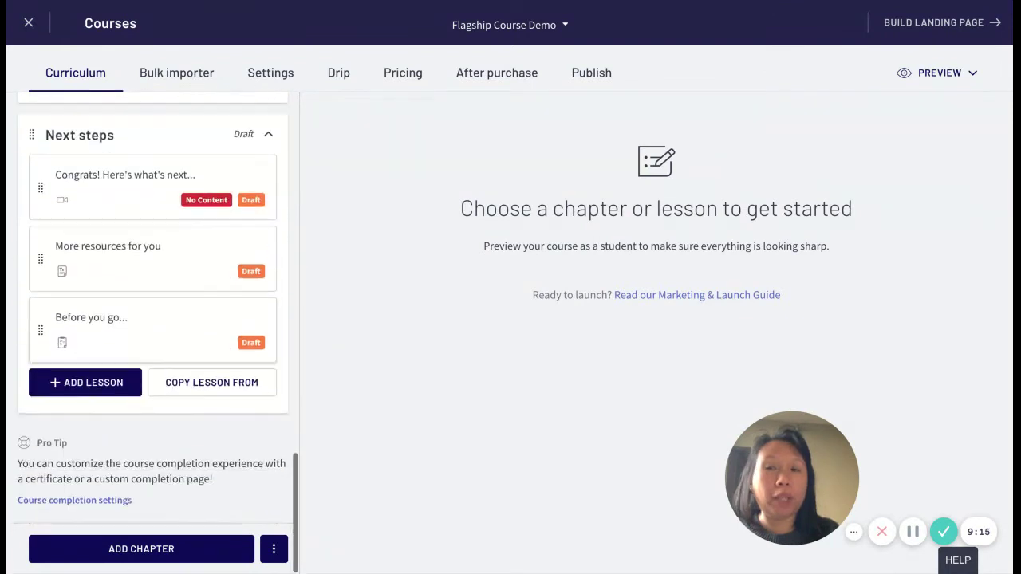
scroll(212, 311, up, 4)
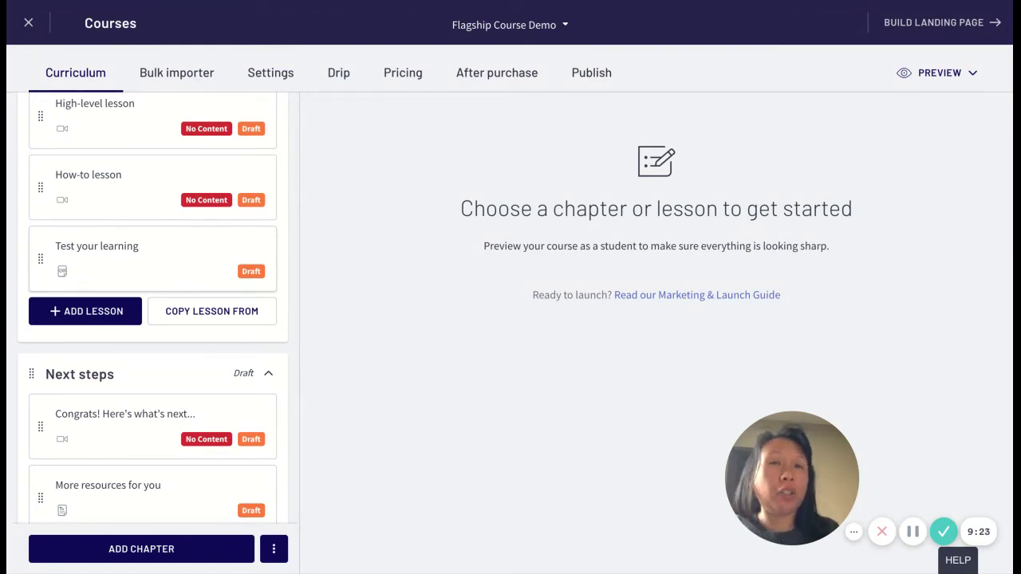
scroll(152, 310, up, 5)
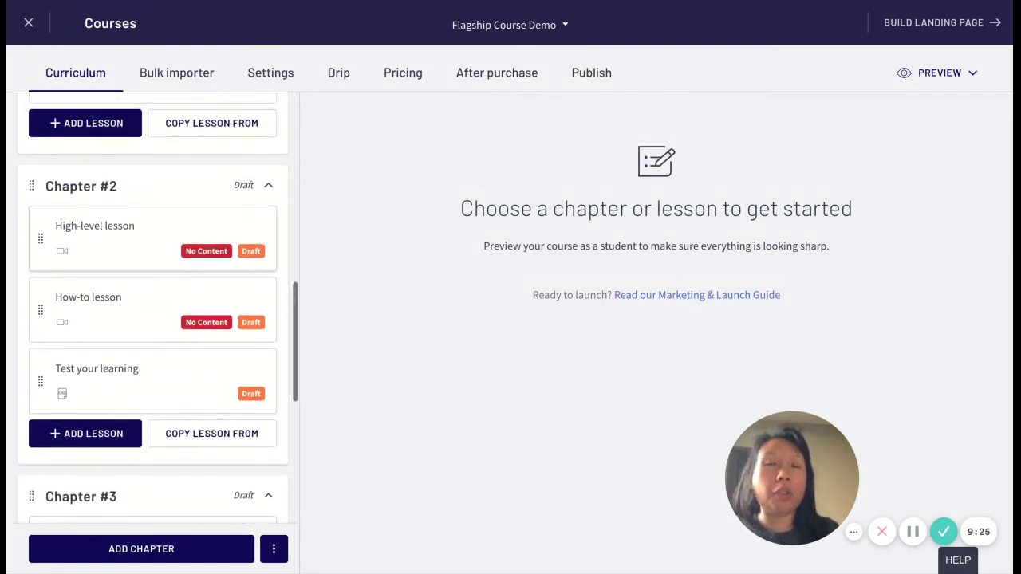
scroll(201, 385, up, 10)
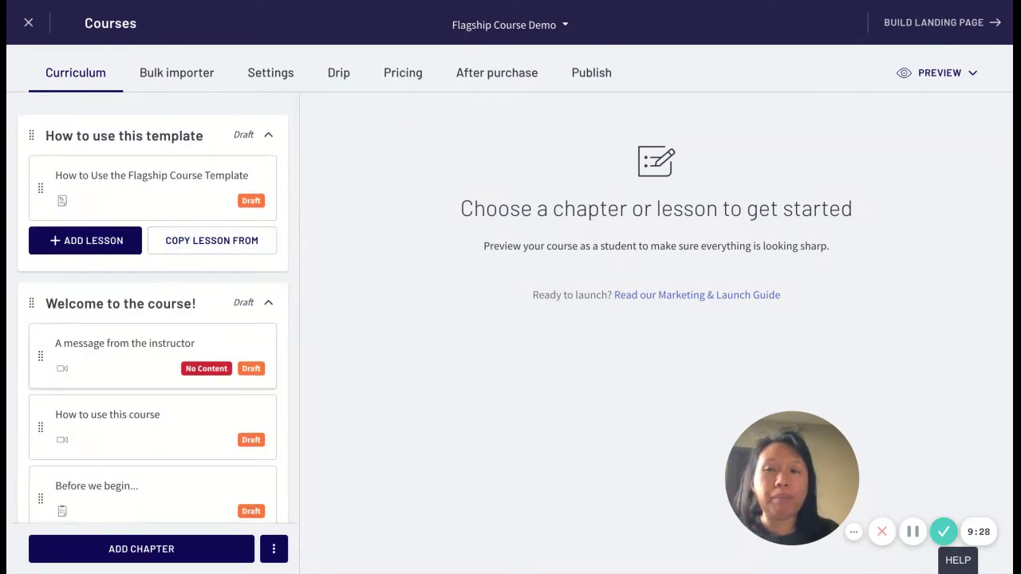
scroll(201, 385, down, 4)
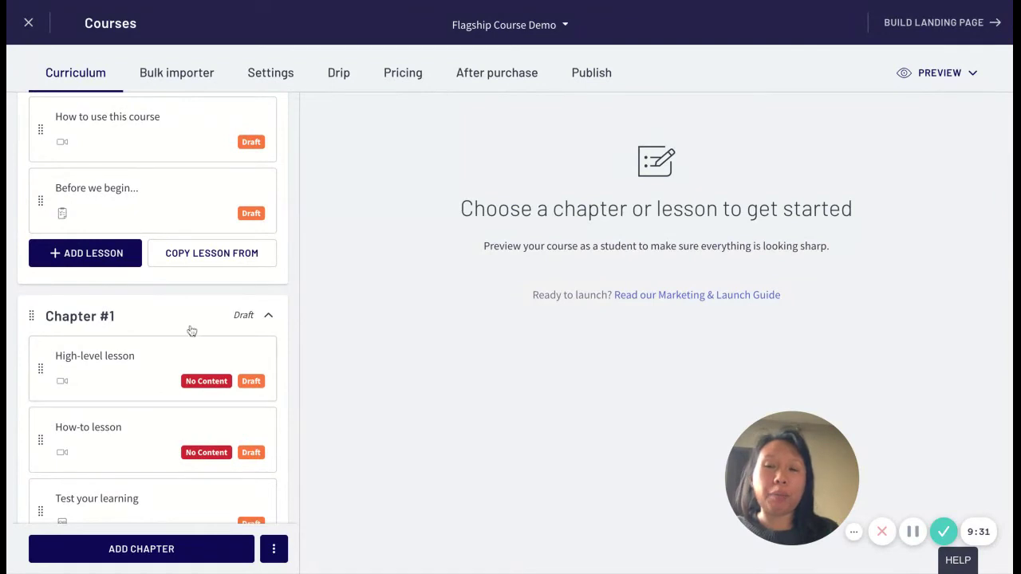
- Examine the lesson structure of Chapters #1 to #3 and the Next steps chapter in the Flagship Course Demo curriculum
scroll(135, 385, down, 2)
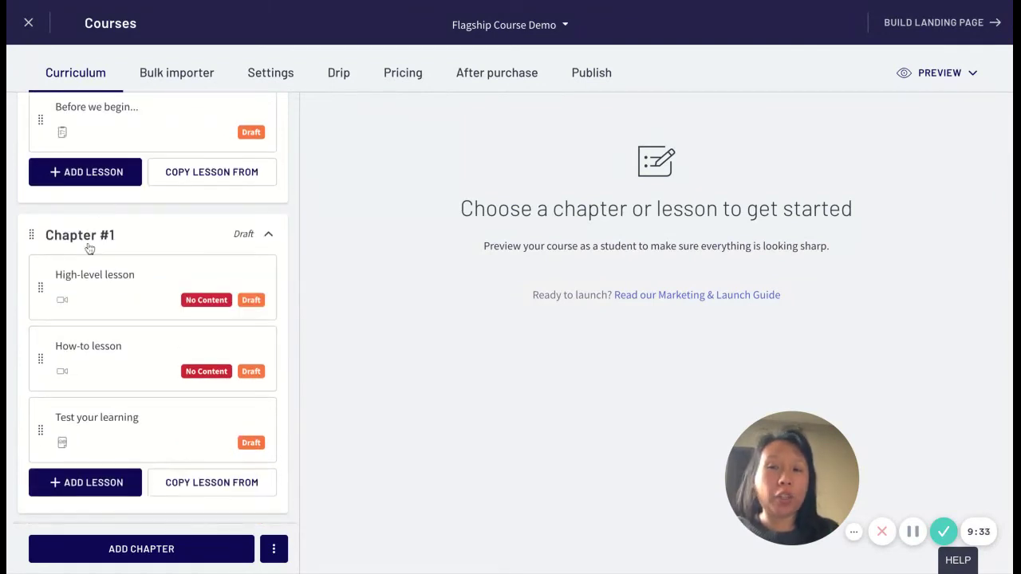
scroll(104, 285, down, 2)
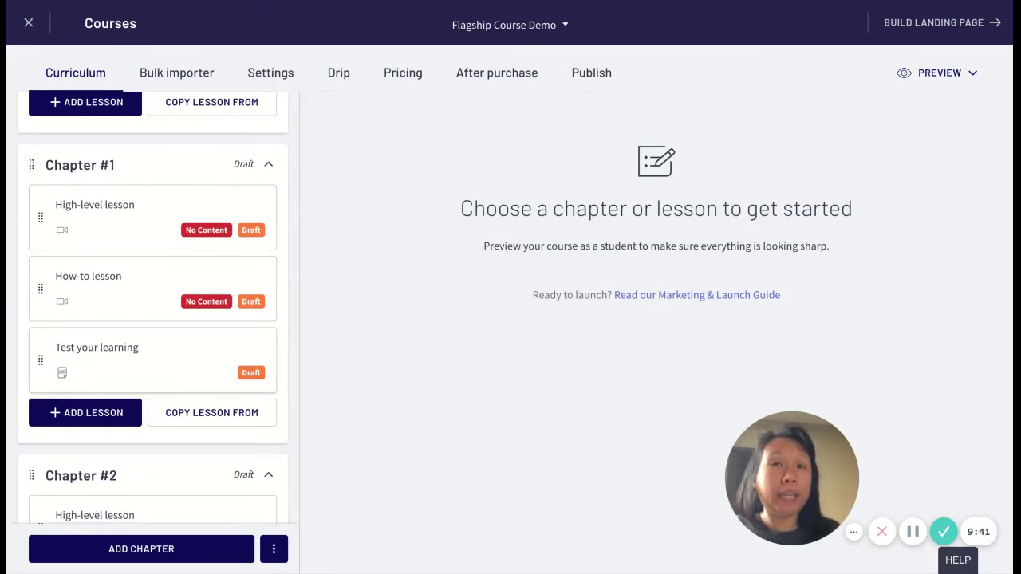
scroll(158, 321, down, 3)
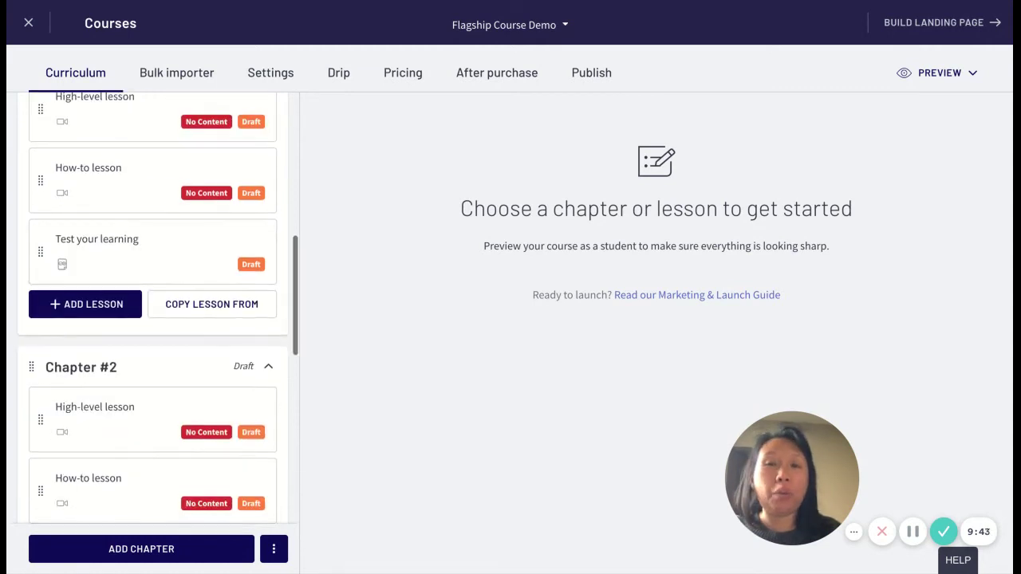
scroll(158, 323, down, 4)
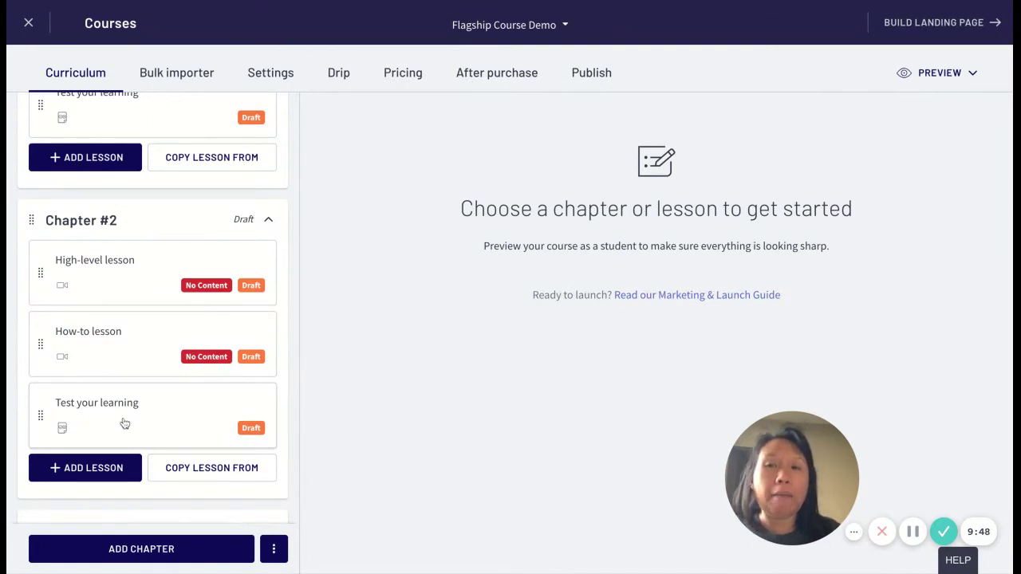
scroll(166, 318, down, 2)
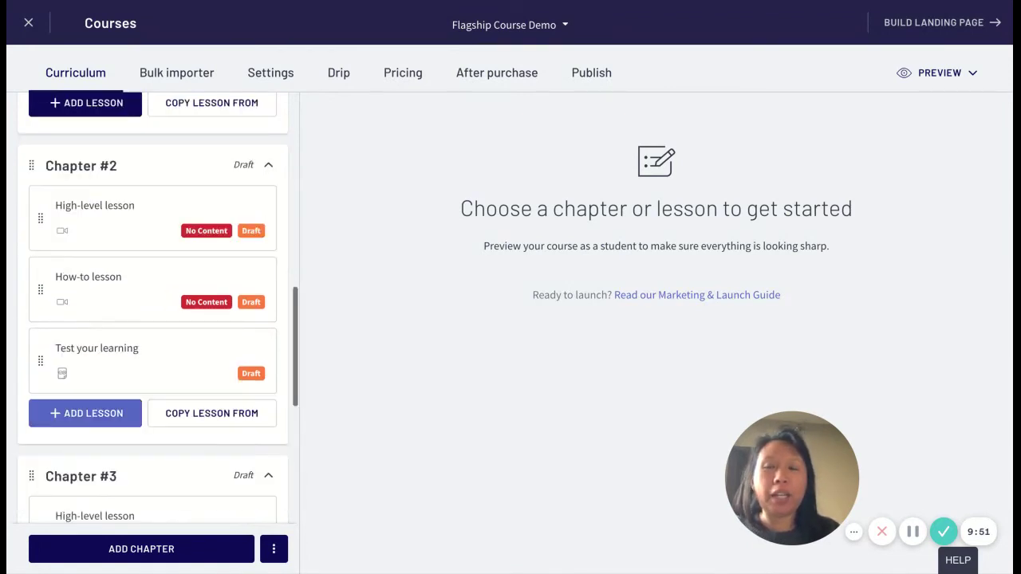
scroll(166, 318, up, 8)
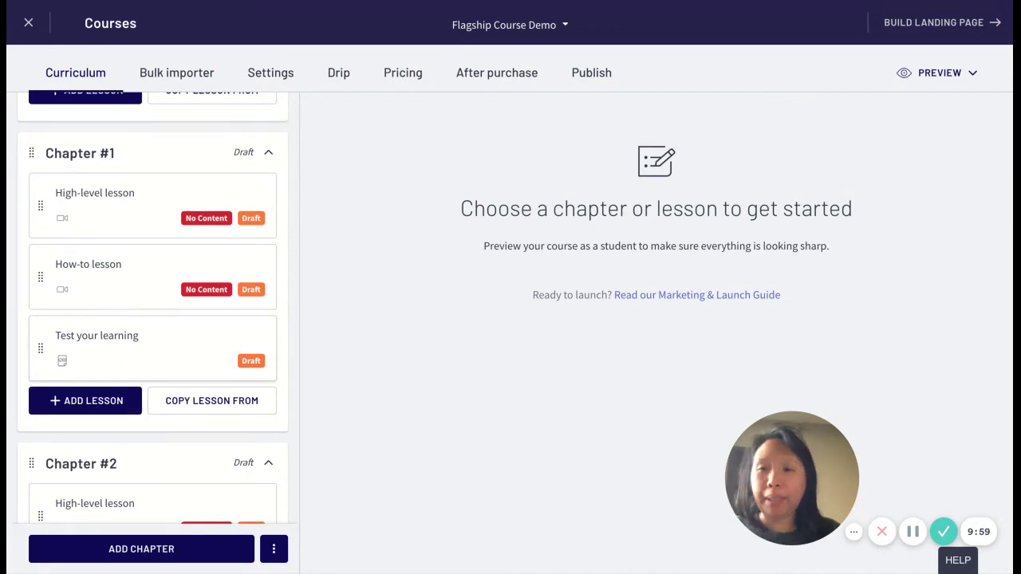
scroll(152, 320, down, 10)
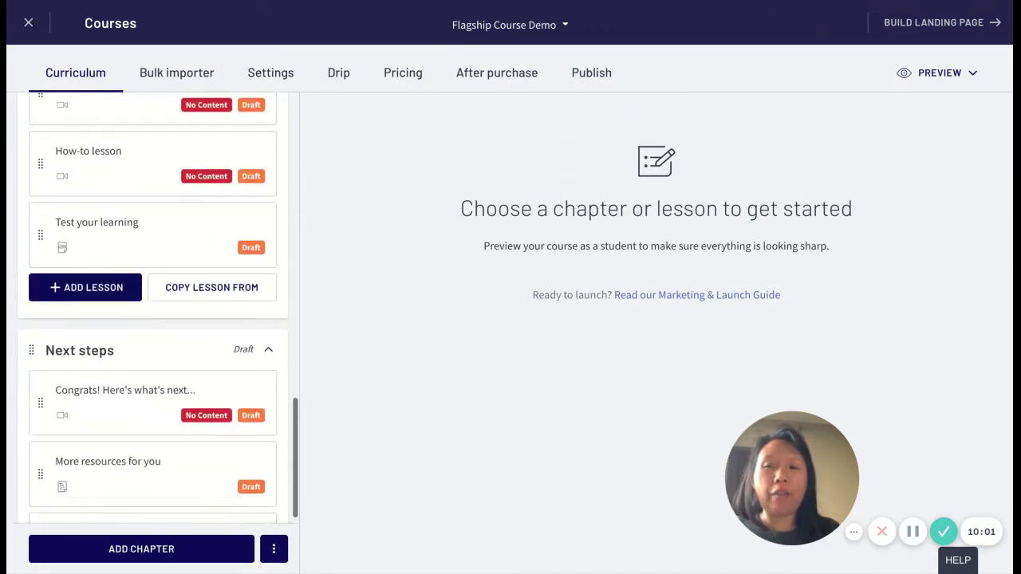
scroll(142, 238, up, 3)
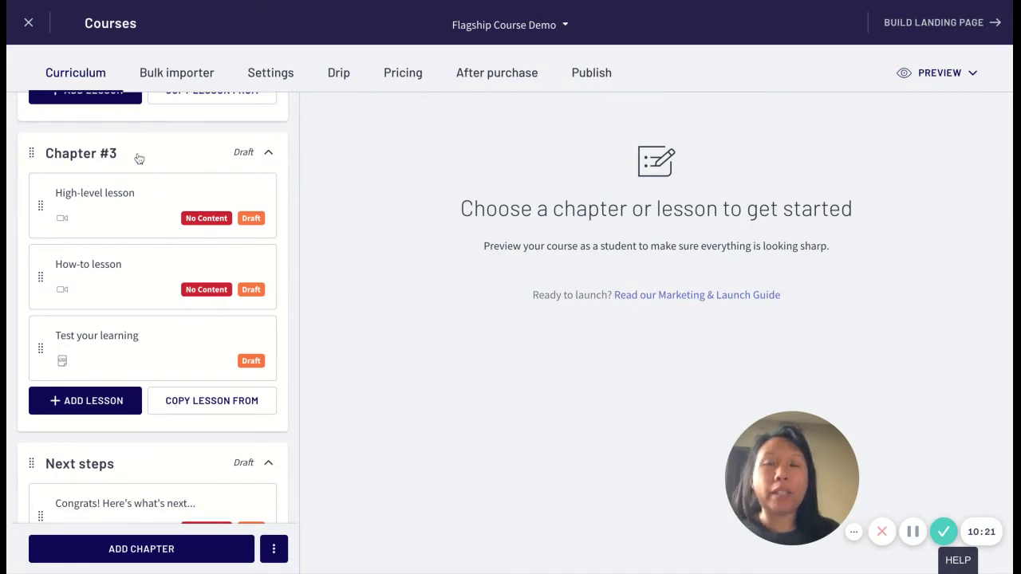
scroll(139, 158, up, 7)
scroll(127, 195, up, 1)
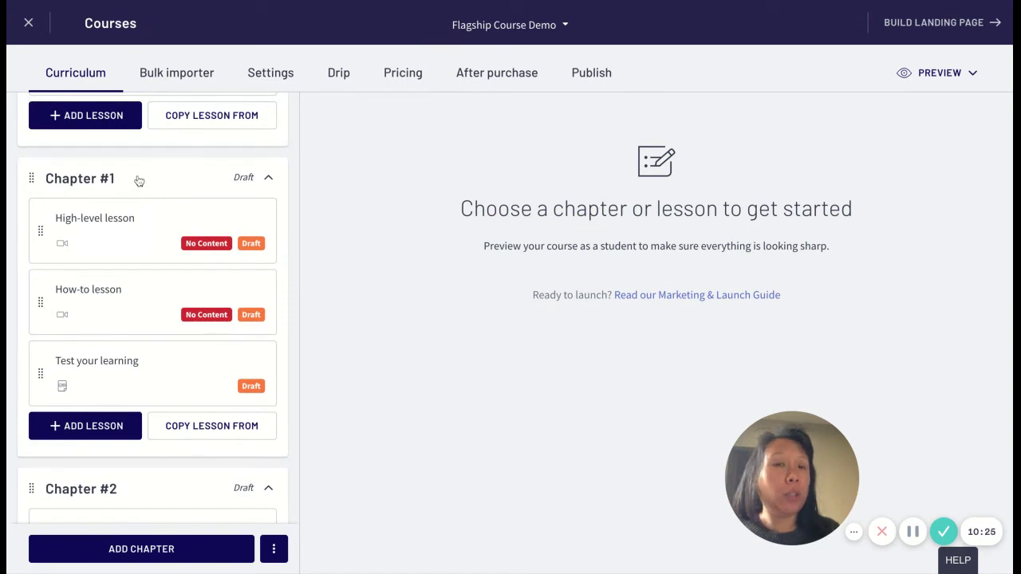
scroll(143, 246, down, 2)
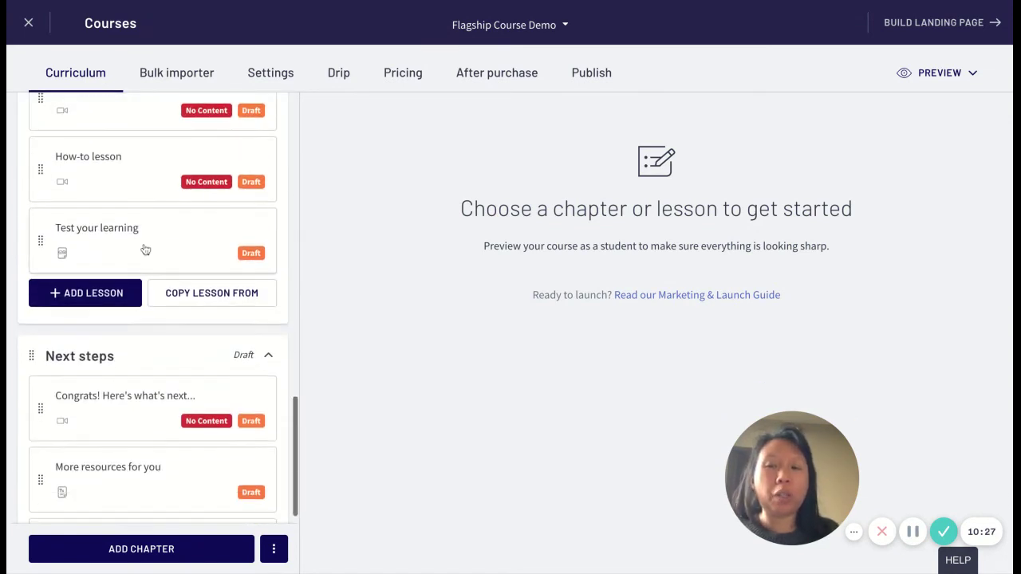
scroll(142, 411, up, 2)
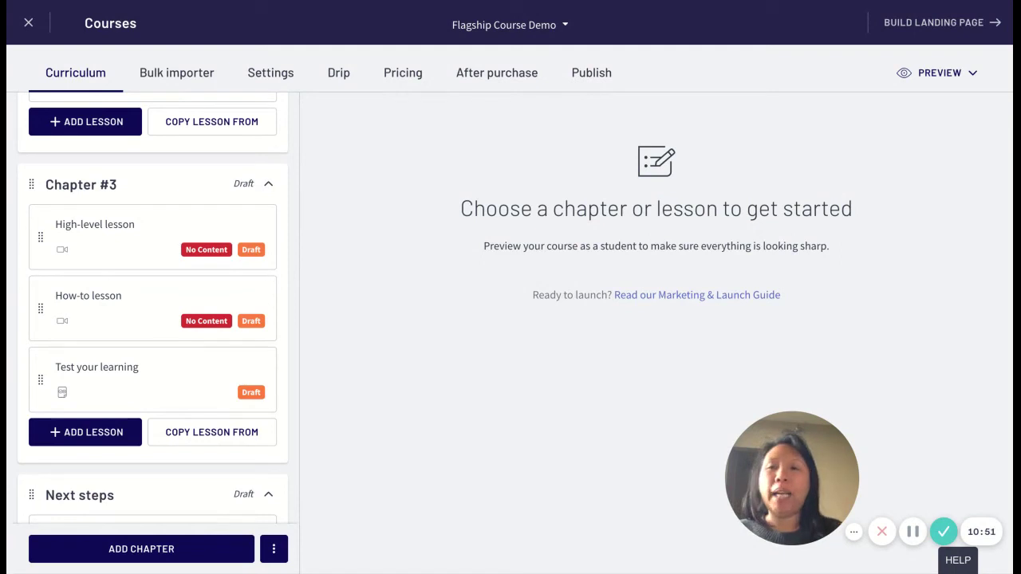
scroll(161, 251, up, 2)
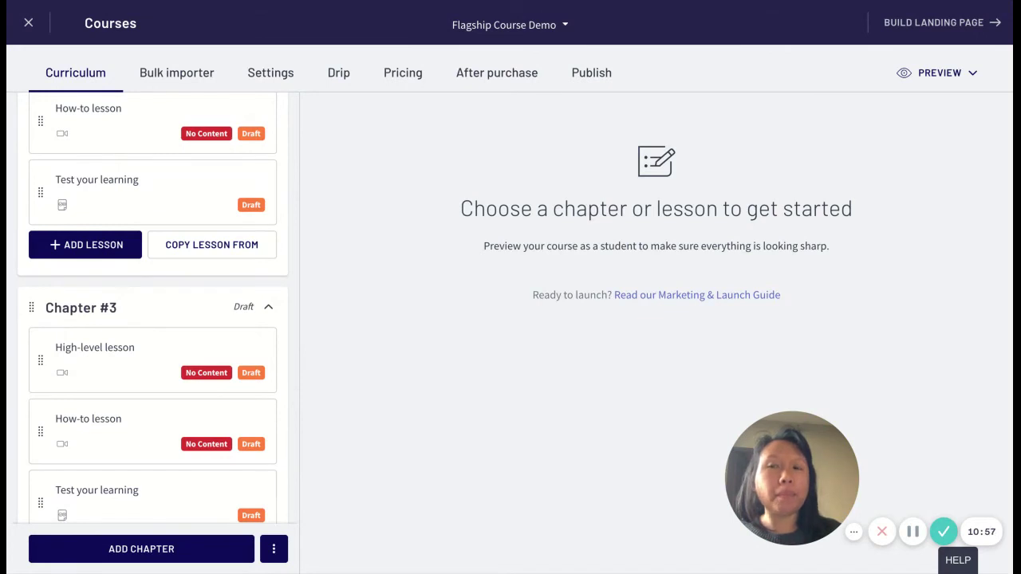
scroll(152, 319, up, 4)
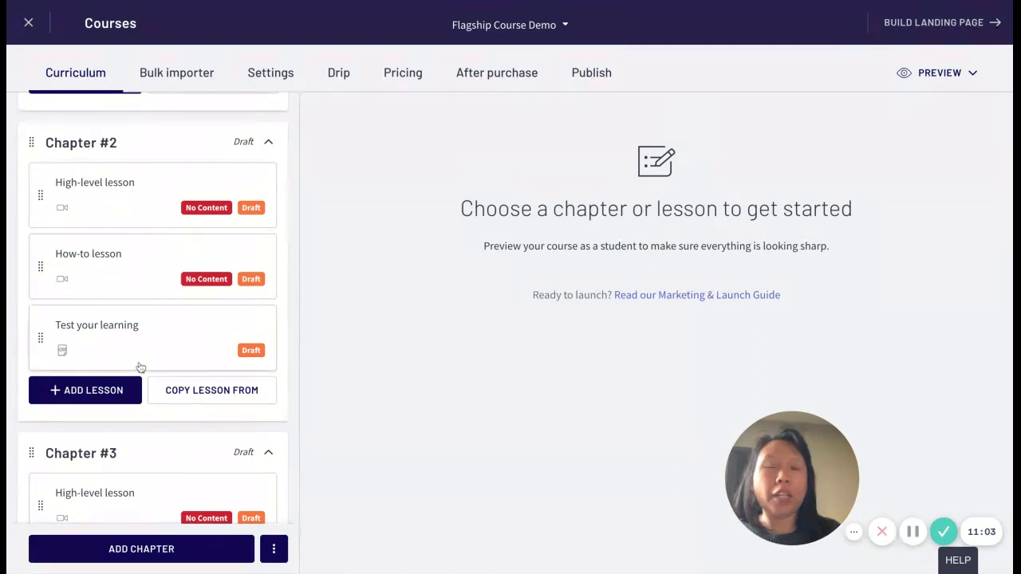
scroll(140, 367, down, 5)
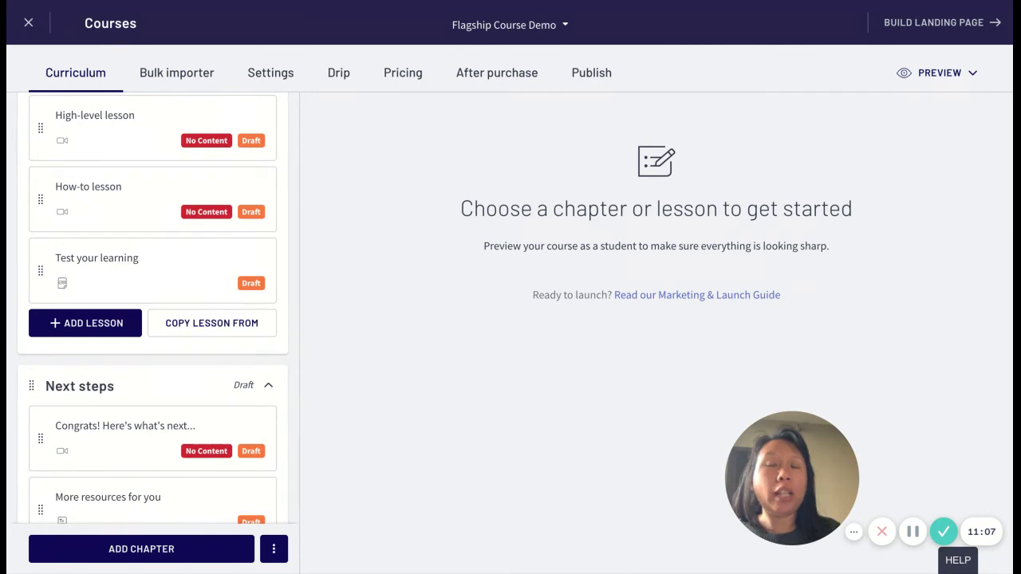
scroll(157, 307, down, 2)
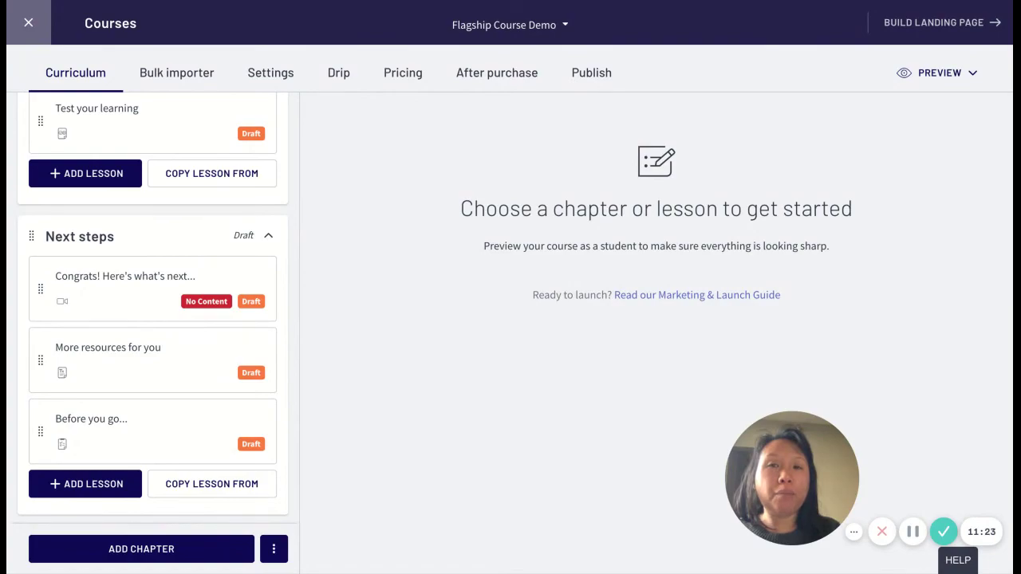
- Leave the Flagship Course Demo and start a new course from the Webinar Replay template
click(28, 22)
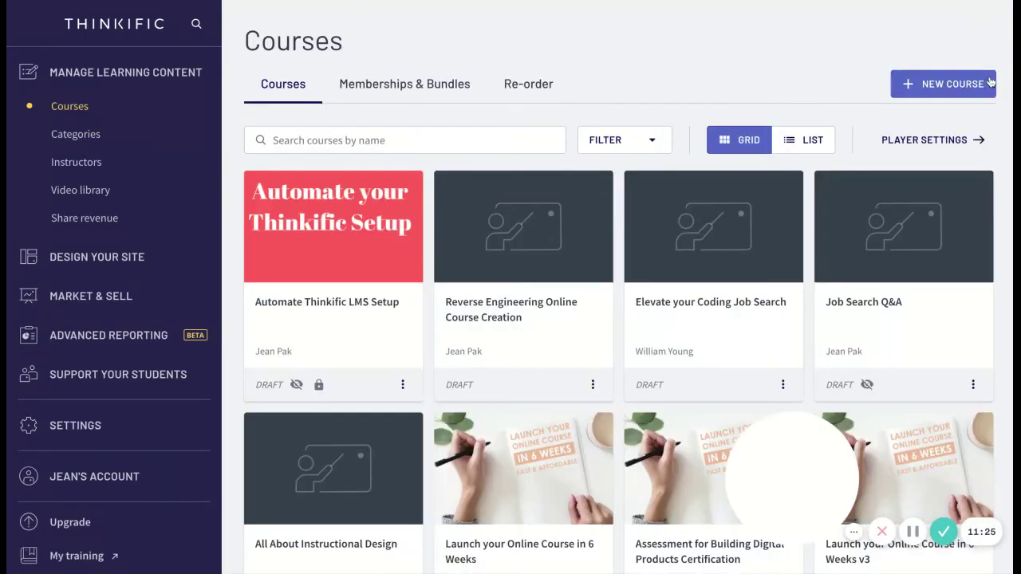
click(958, 85)
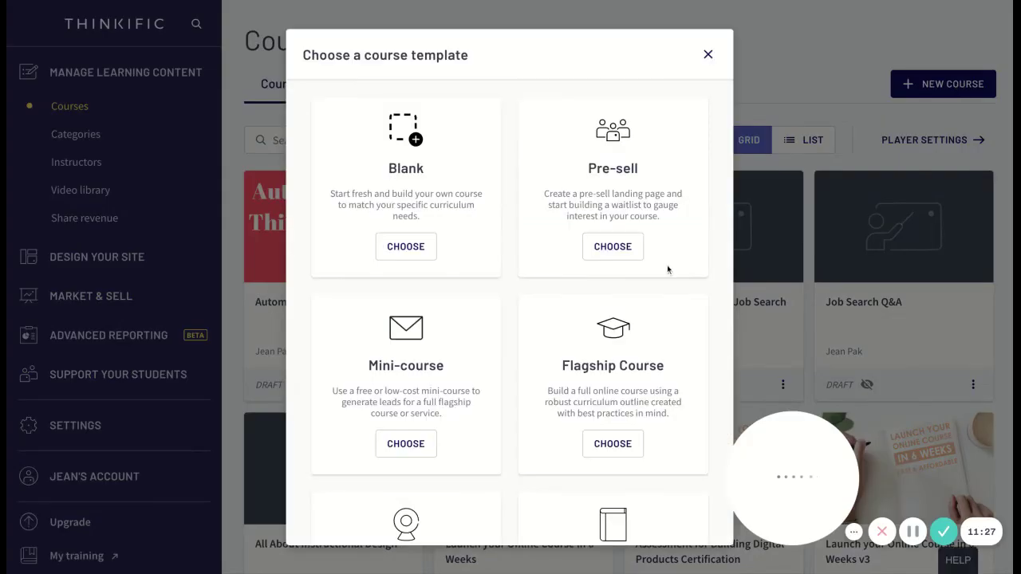
scroll(608, 348, down, 2)
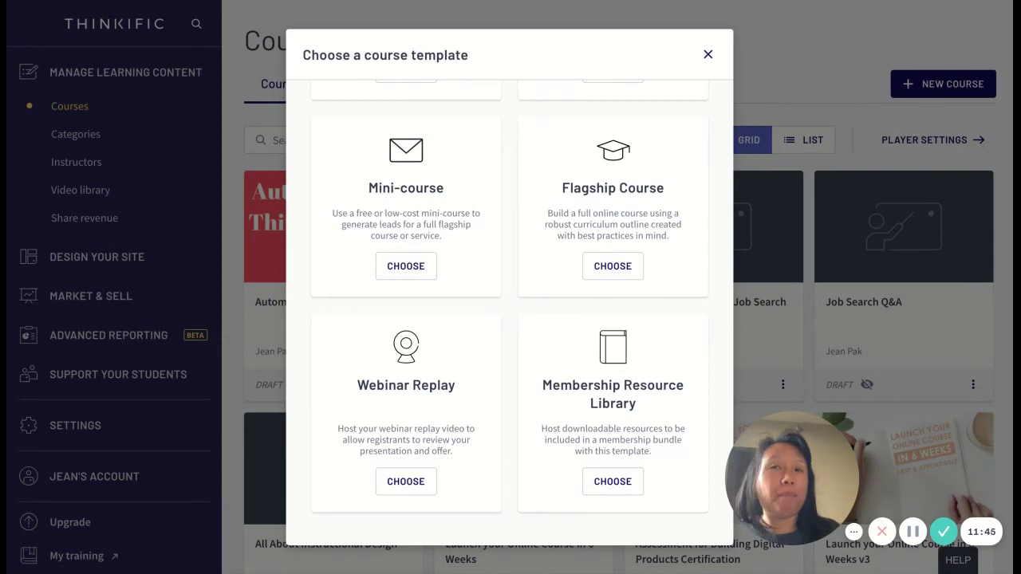
click(421, 478)
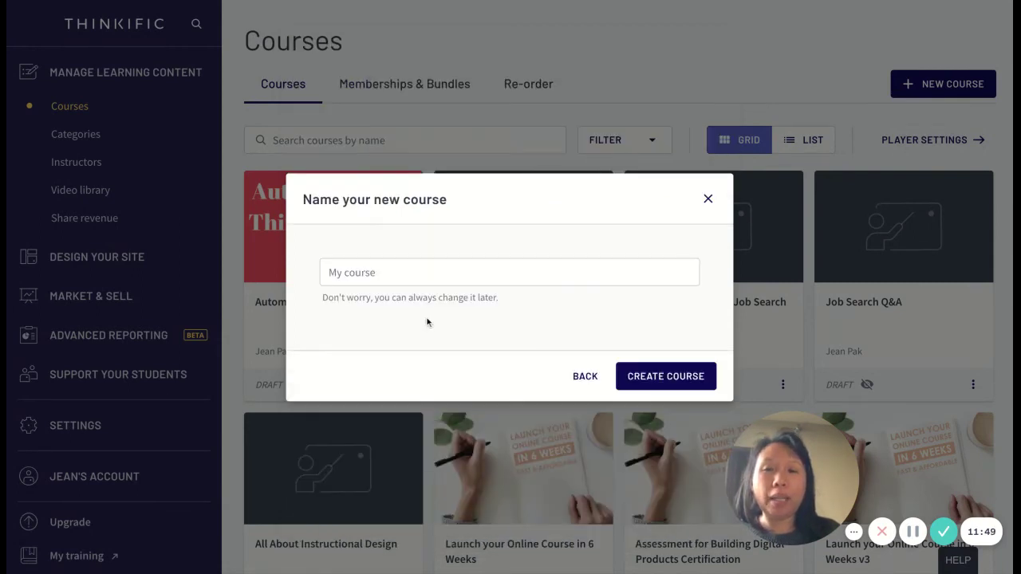
- Create the course with the name "Webinar Replay" and review its template chapters and lessons
click(421, 269)
text(Webinar REplay)
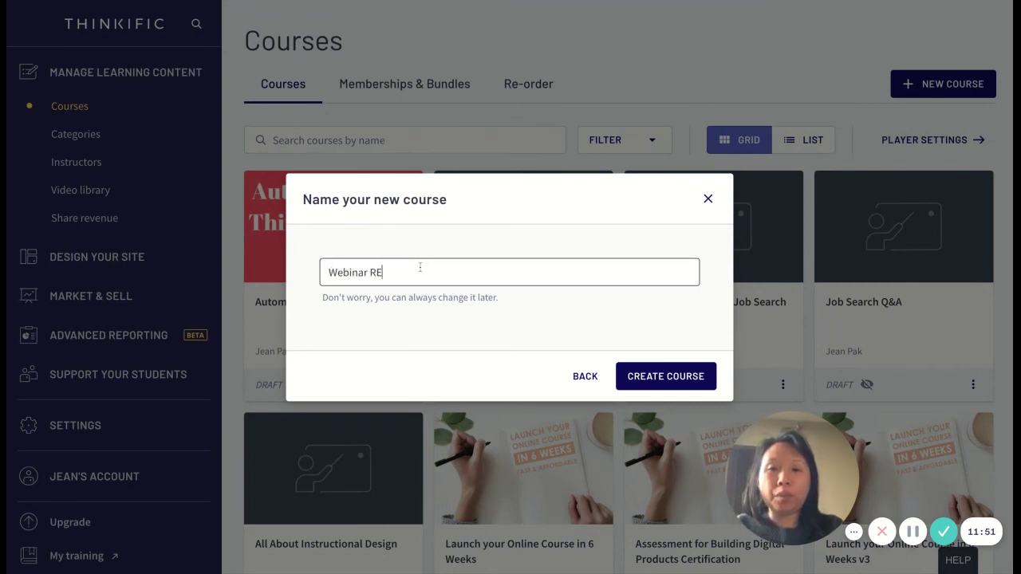
key(BackSpace)
key(BackSpace)
key(BackSpace)
key(BackSpace)
key(BackSpace)
text(epl)
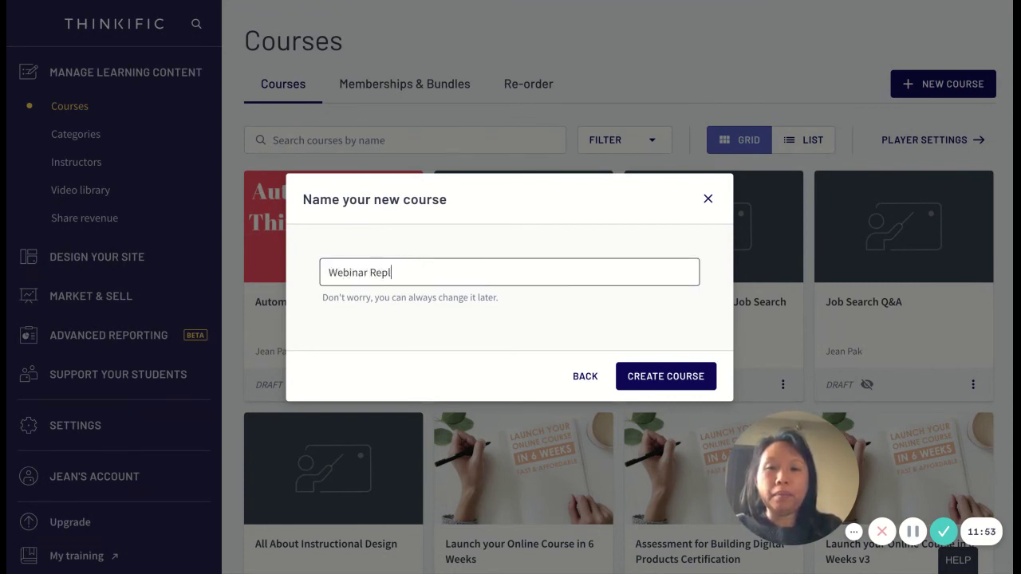
text(ay)
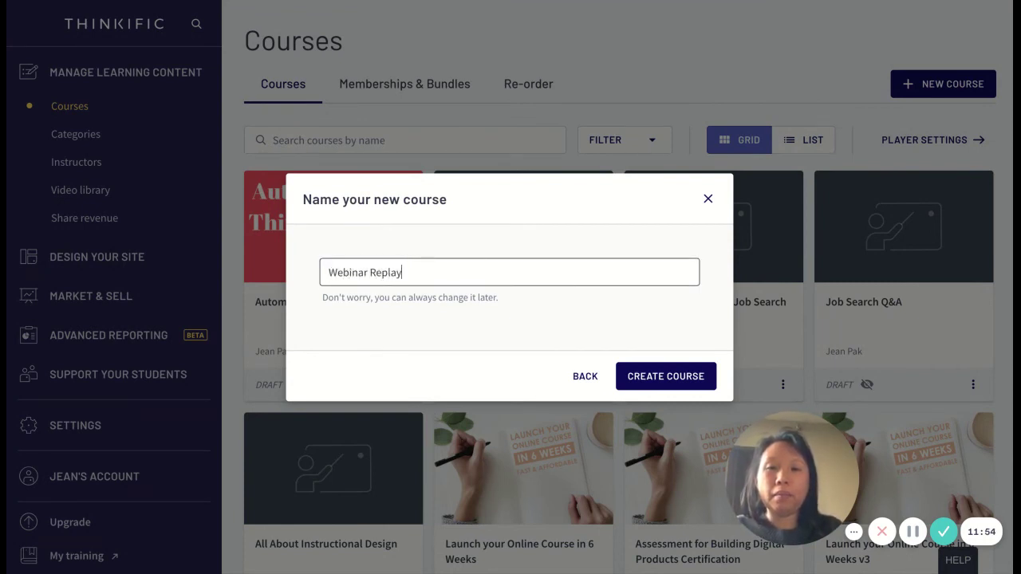
click(689, 386)
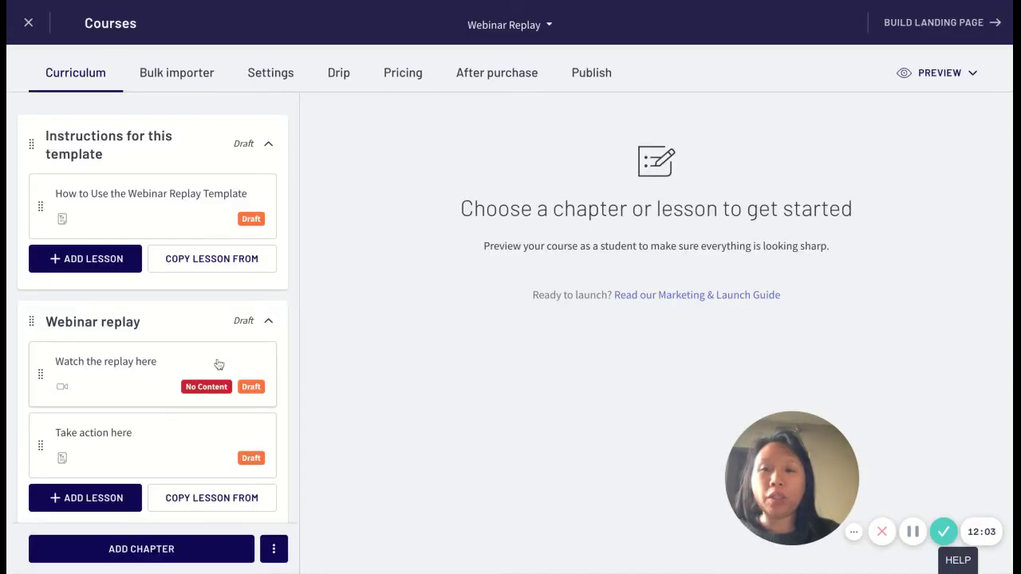
scroll(219, 365, down, 2)
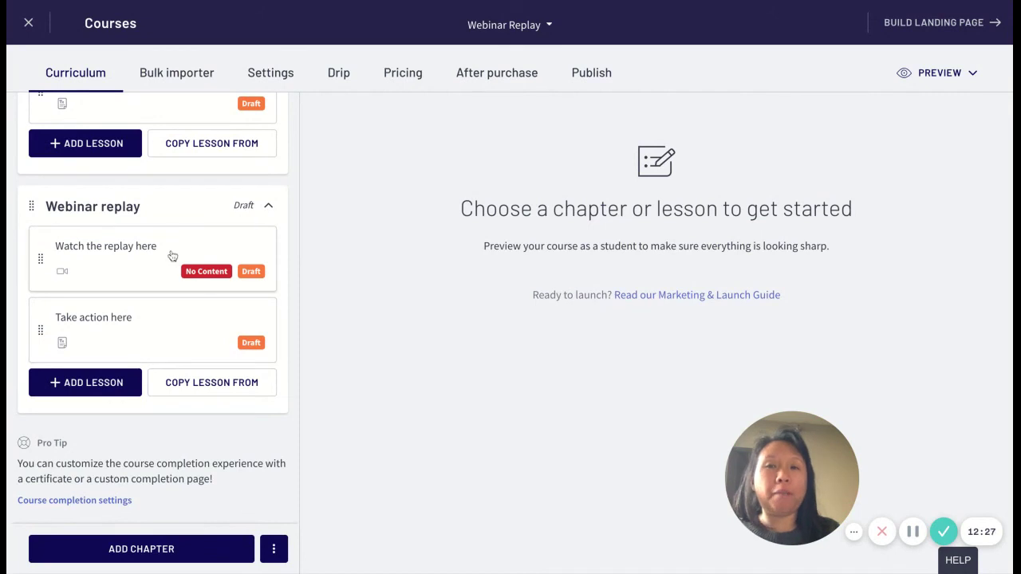
scroll(172, 255, up, 3)
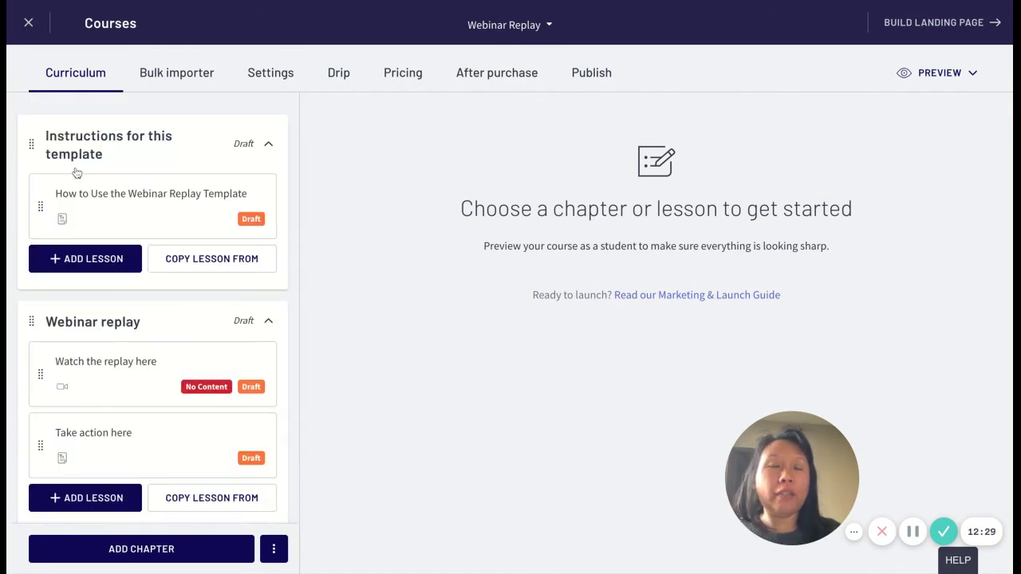
- Leave the current course and create a new course from the Membership Resource Library template, named "Membership Test"
click(29, 26)
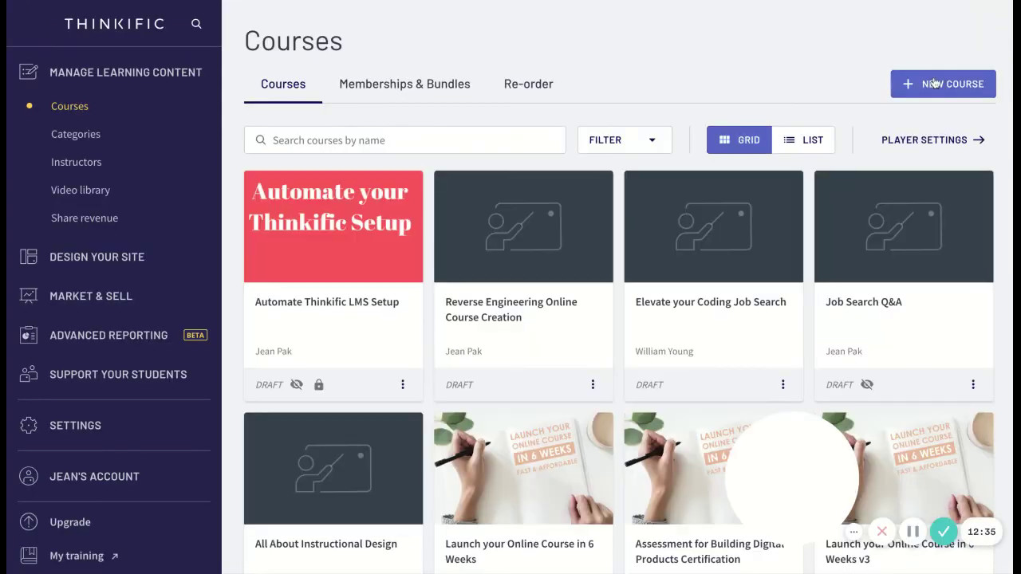
click(928, 83)
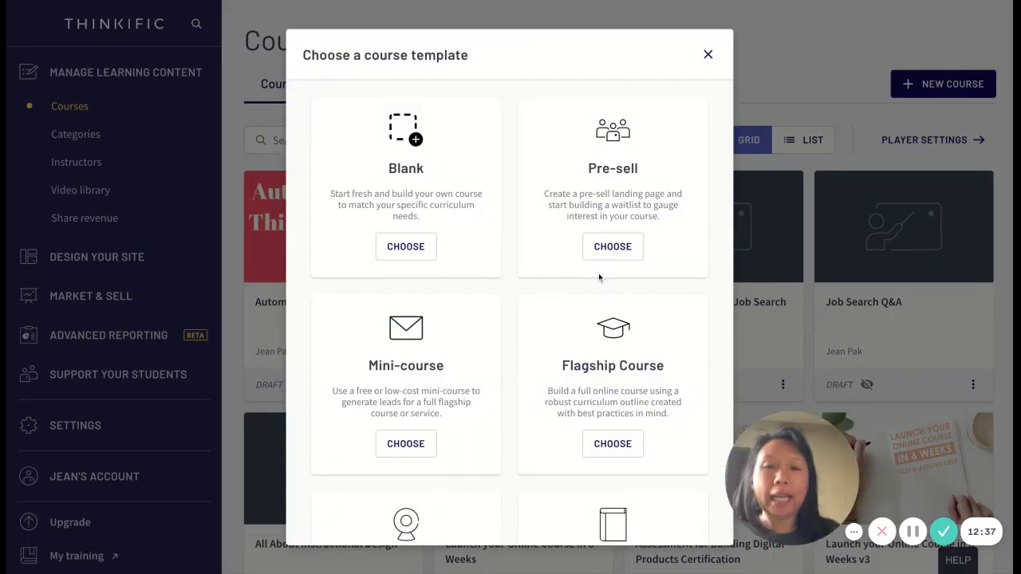
scroll(668, 388, down, 3)
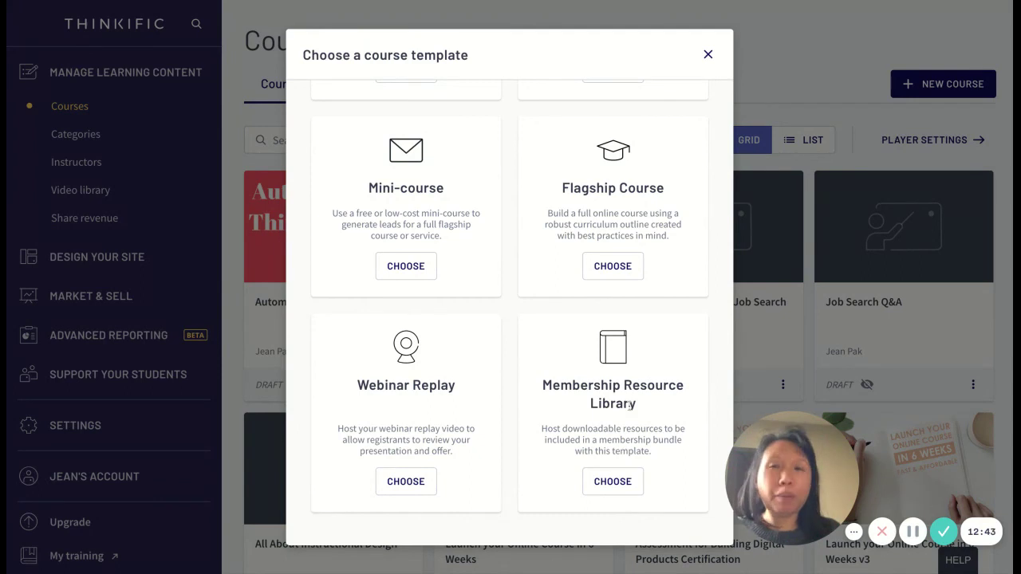
click(629, 481)
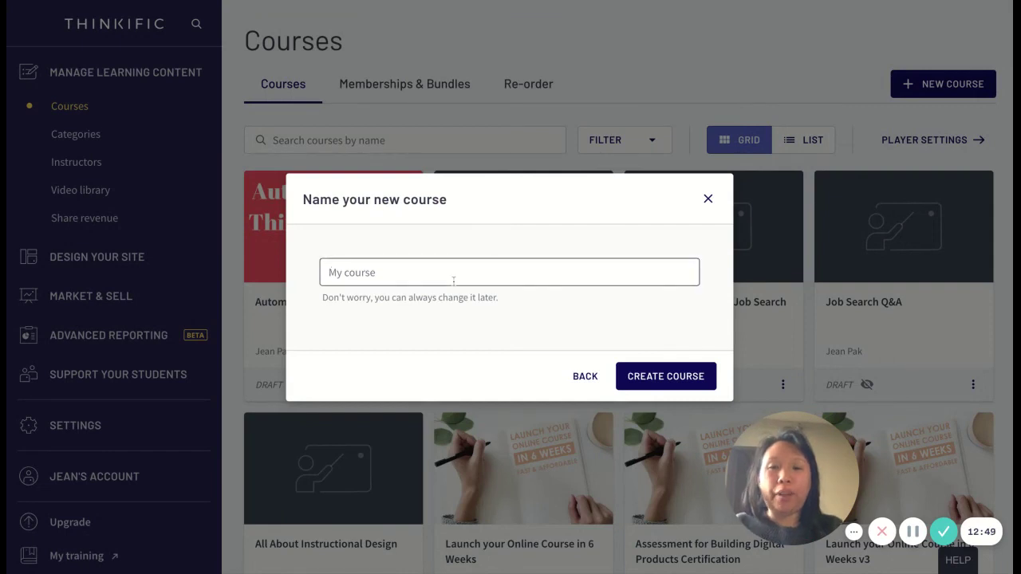
text(Membership Test)
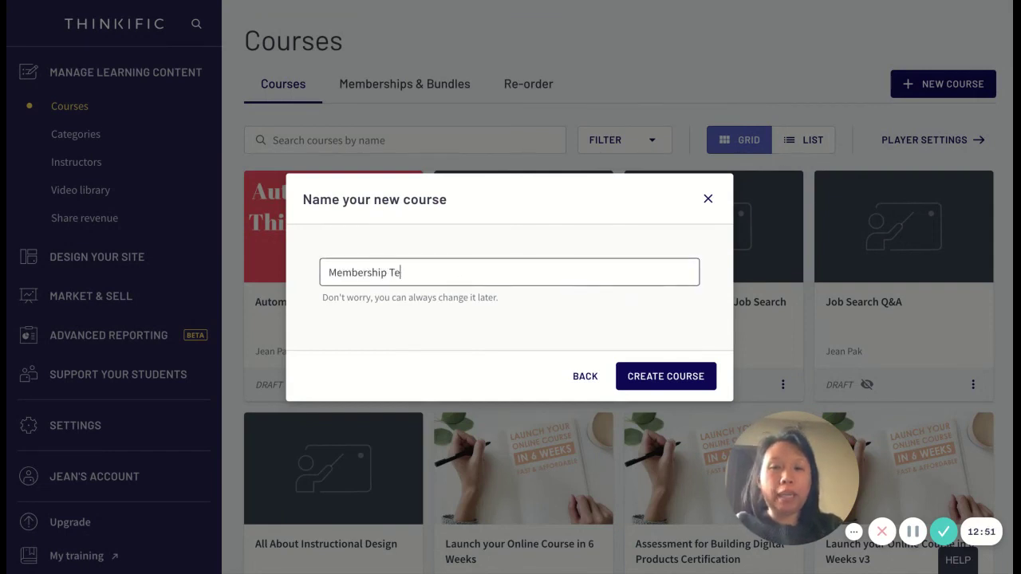
click(633, 376)
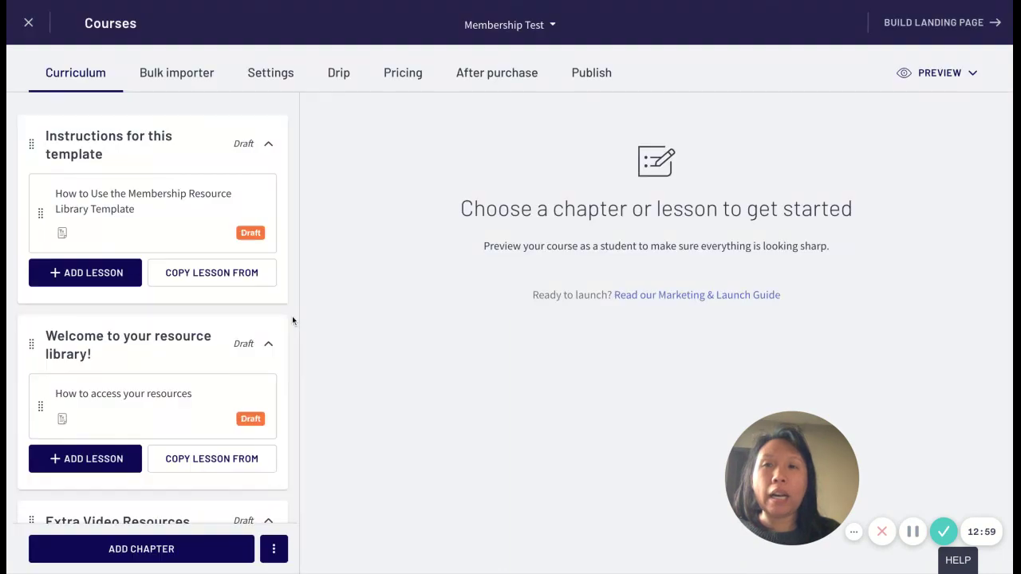
- Examine the Membership Test curriculum, from the template instructions and welcome chapter through the video, audio, downloadable and PDF resource chapters
scroll(174, 397, down, 5)
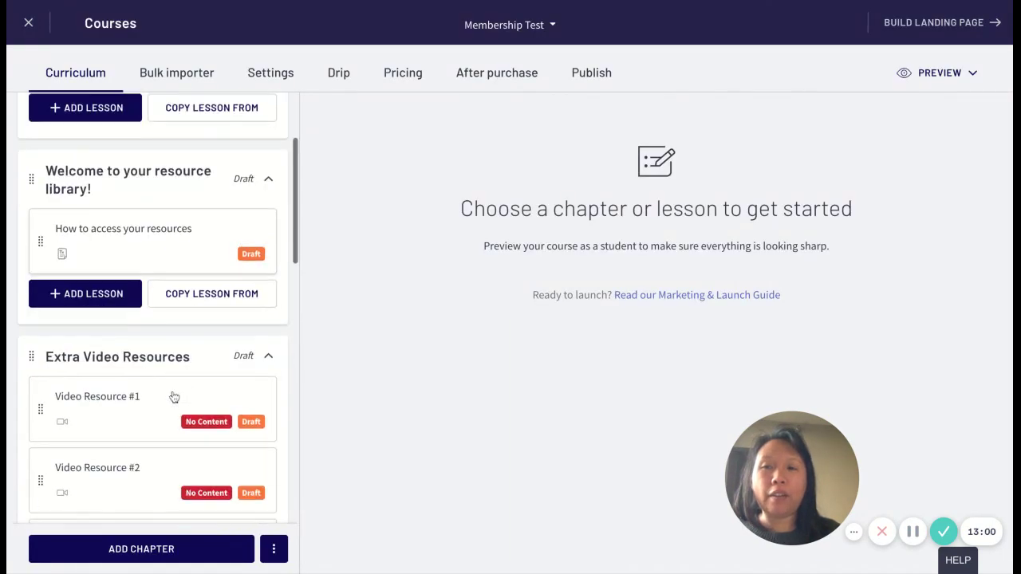
scroll(157, 342, down, 10)
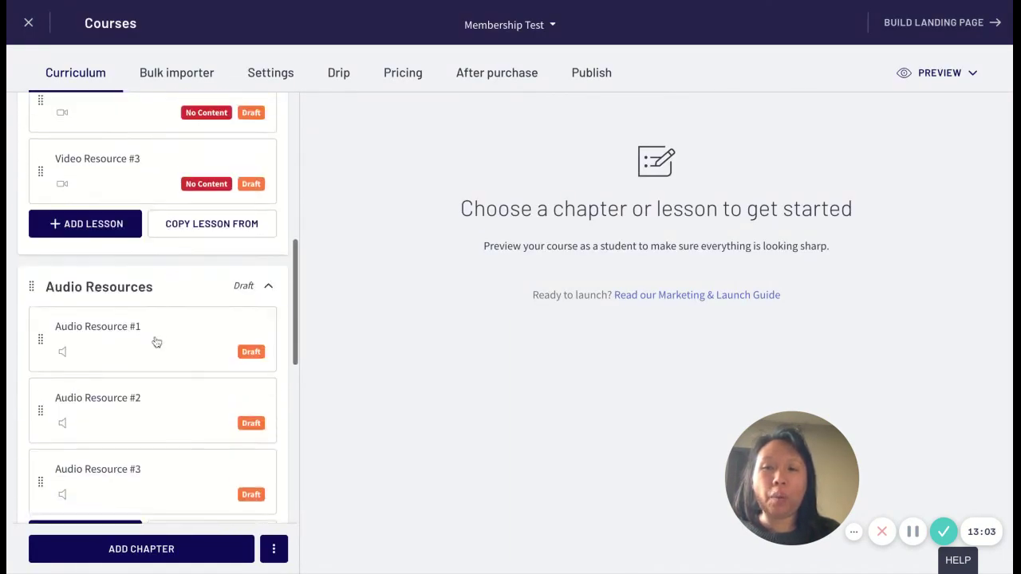
scroll(154, 352, up, 6)
scroll(155, 352, up, 9)
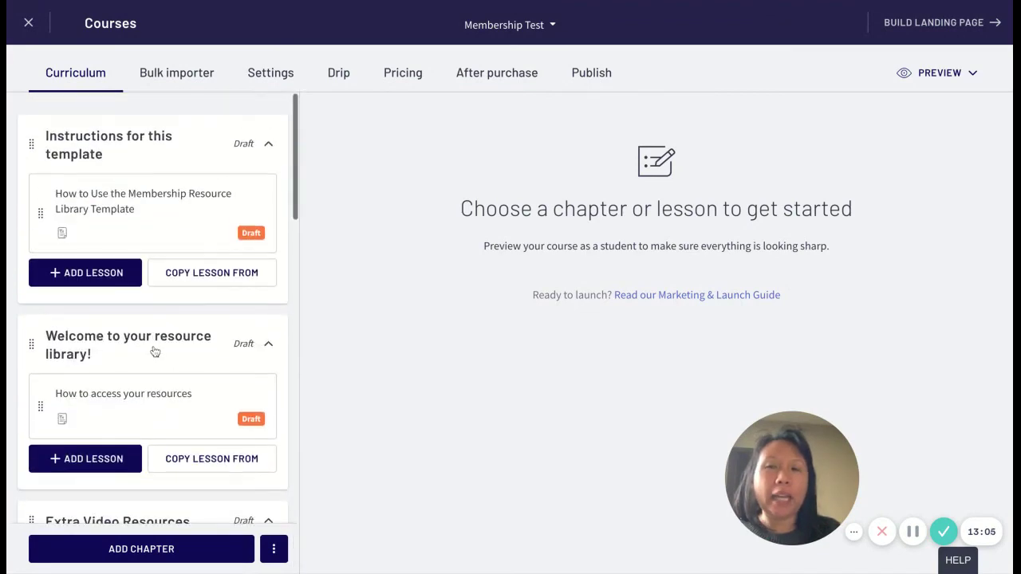
scroll(141, 381, down, 8)
scroll(145, 380, down, 4)
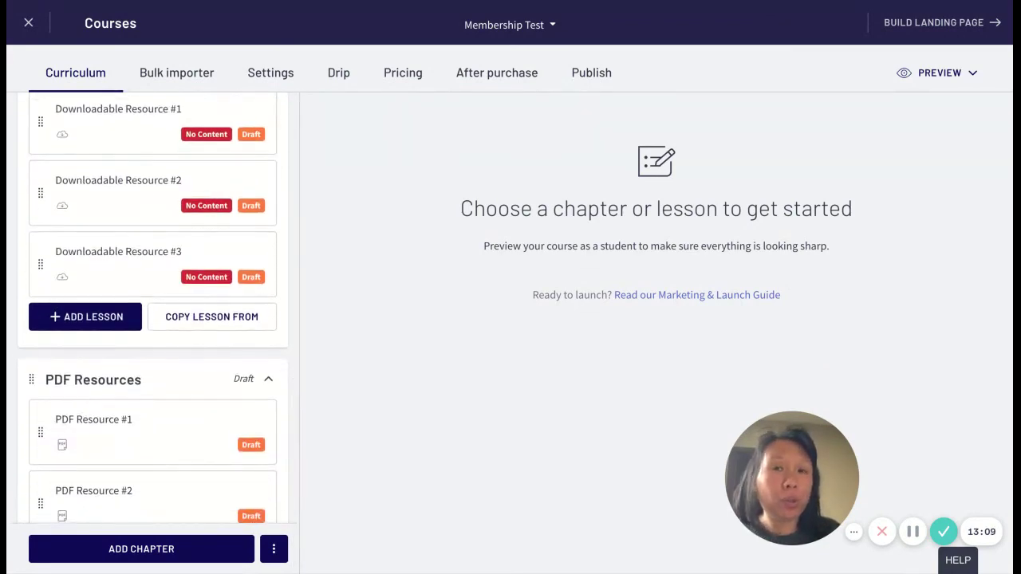
scroll(153, 356, up, 10)
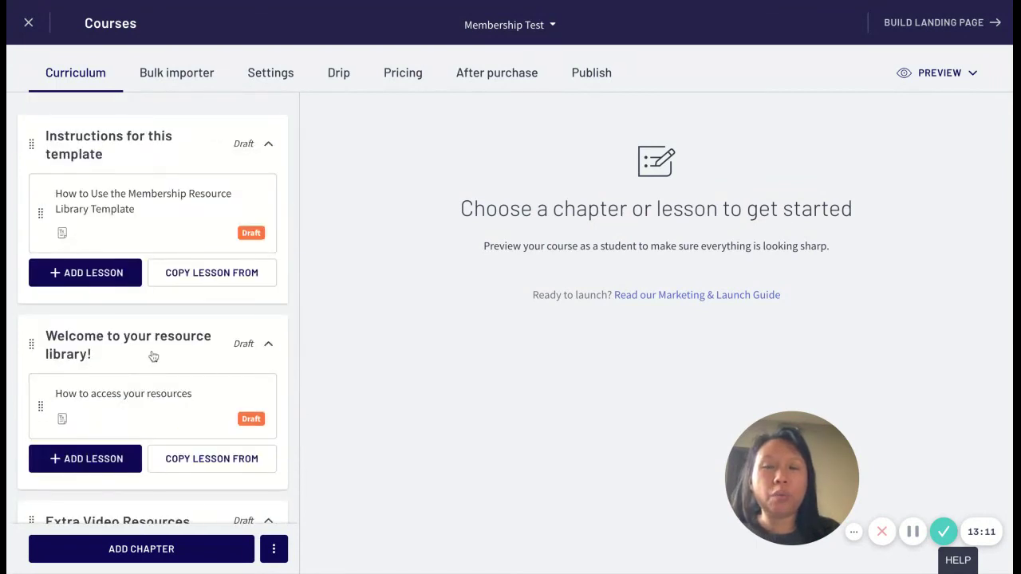